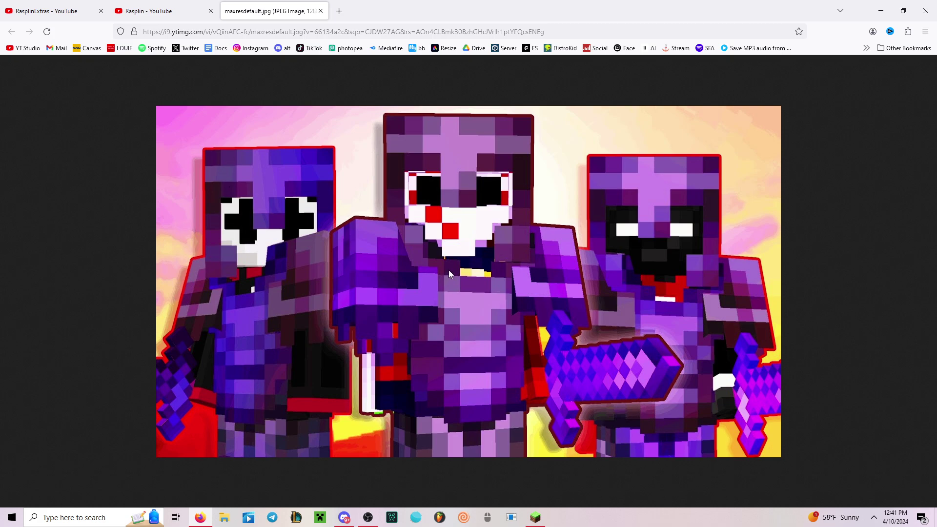
Switch to Minecraft, leave the multiplayer server list and open the singleplayer world selection
click(535, 517)
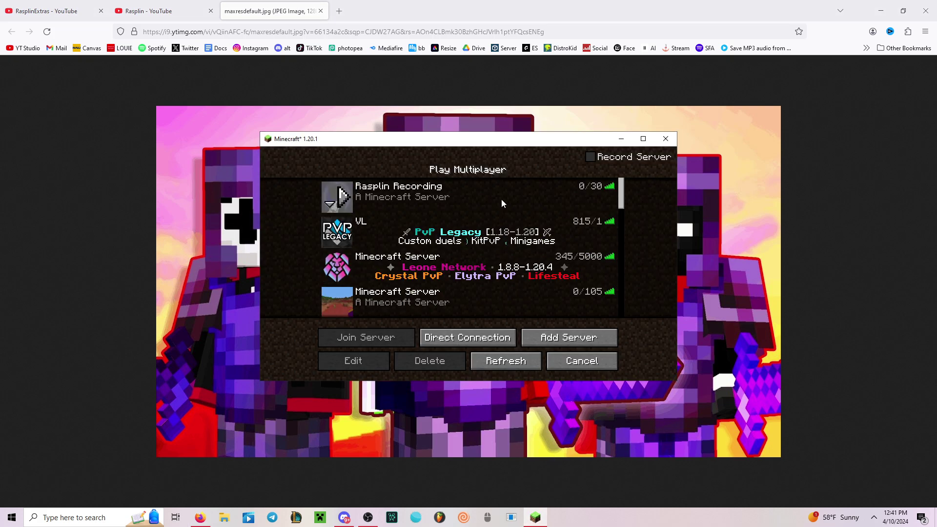
key(Escape)
click(513, 250)
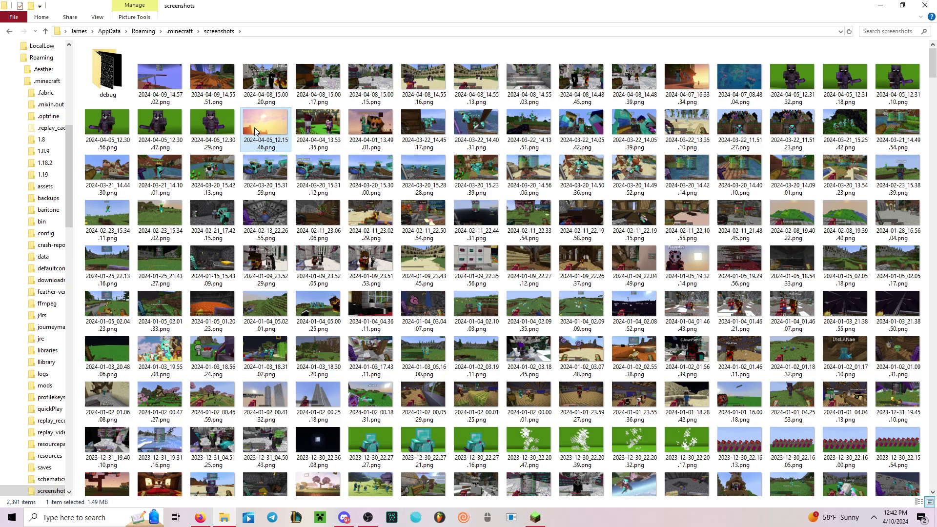
View the sunset screenshot 2024-04-05_12.15.46.png in the image viewer, and return to Minecraft
double_click(254, 127)
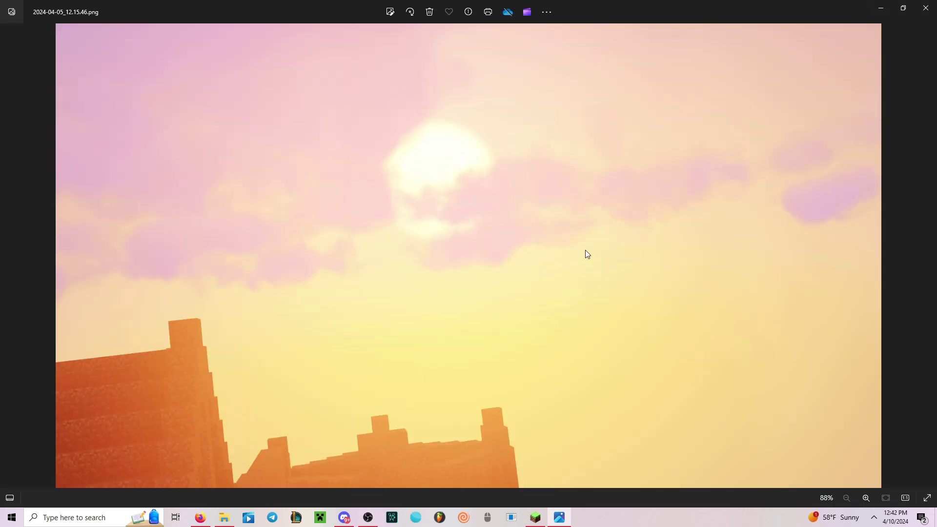
key(alt+Tab)
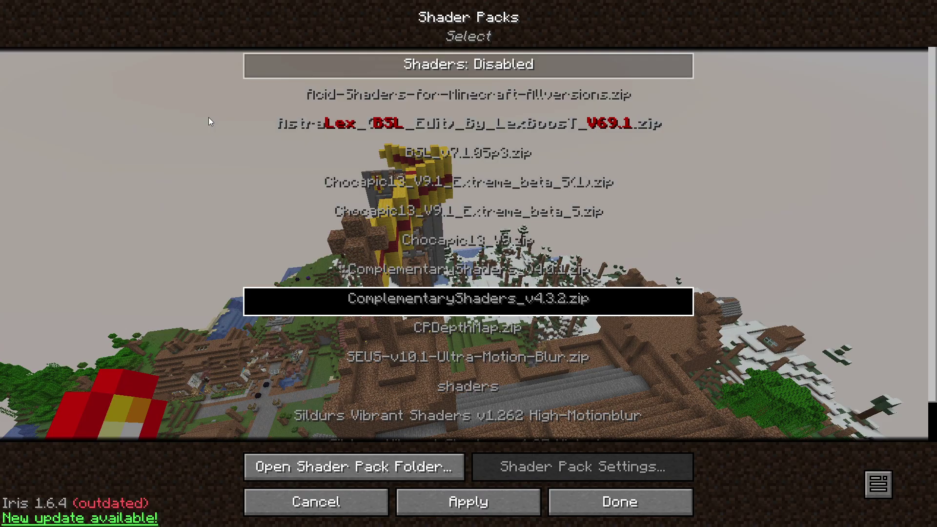
Enable the ComplementaryShaders_v4.3.2.zip shader pack and return to the world
click(491, 310)
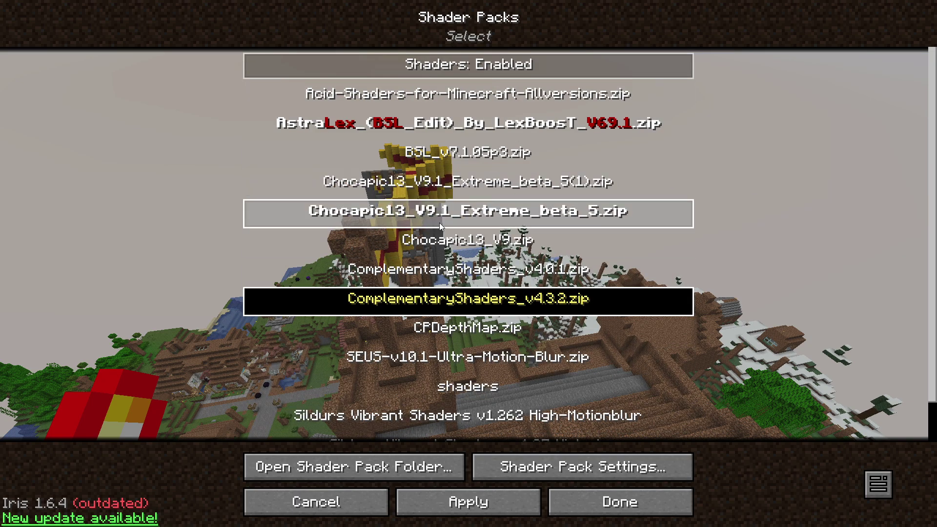
scroll(540, 341, down, 2)
scroll(541, 342, up, 2)
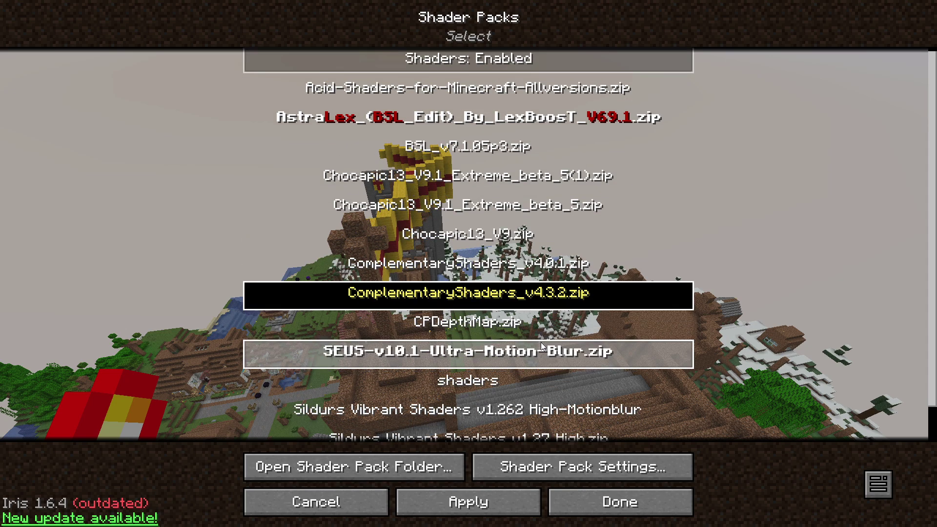
scroll(541, 341, down, 2)
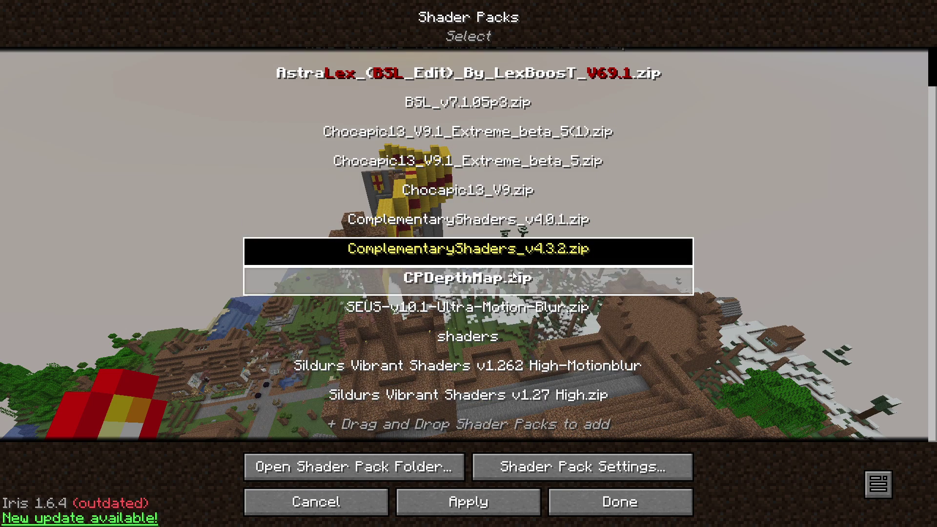
scroll(496, 333, up, 2)
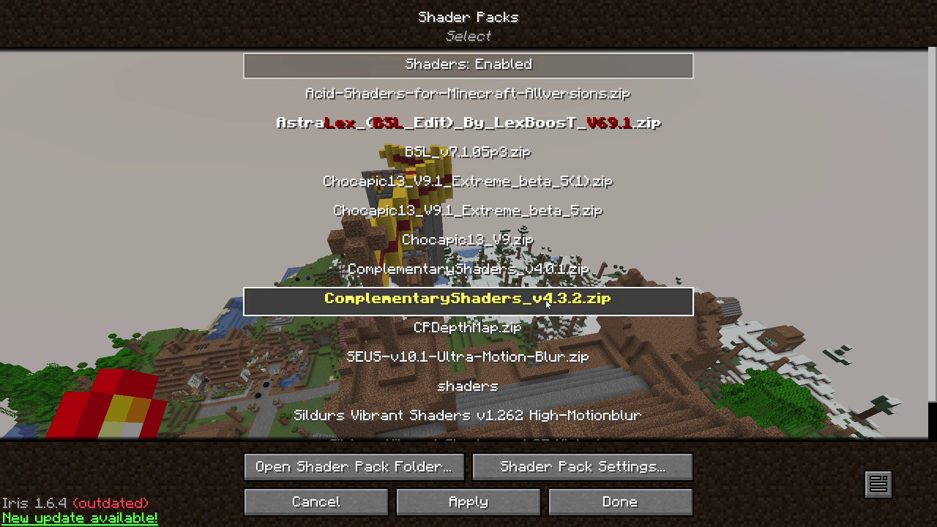
scroll(487, 390, down, 2)
scroll(488, 390, up, 2)
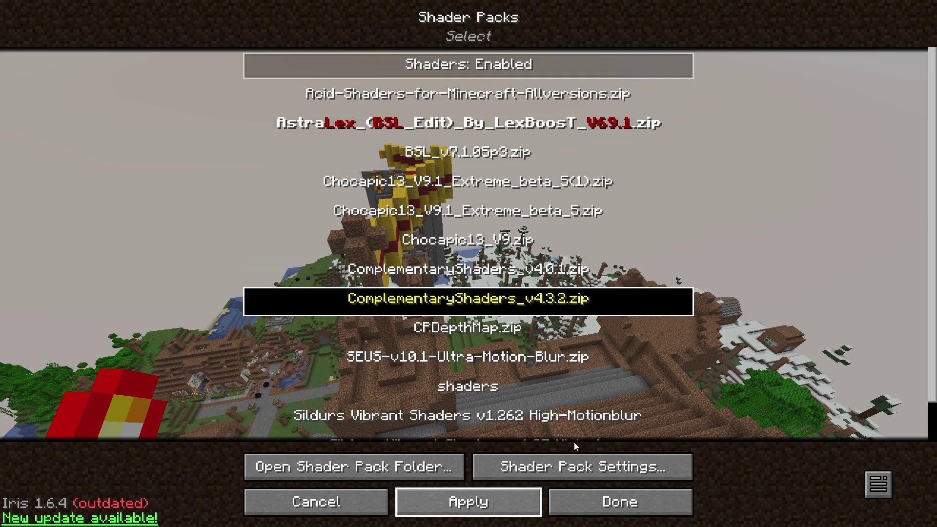
click(619, 501)
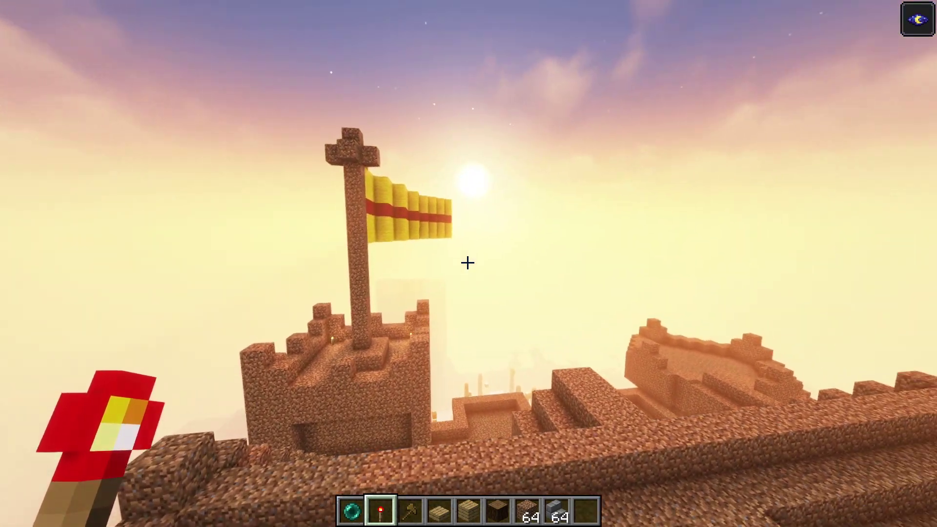
Cycle through the camera perspectives on the castle and return to first-person view
key(F5)
key(F5)
key(F5)
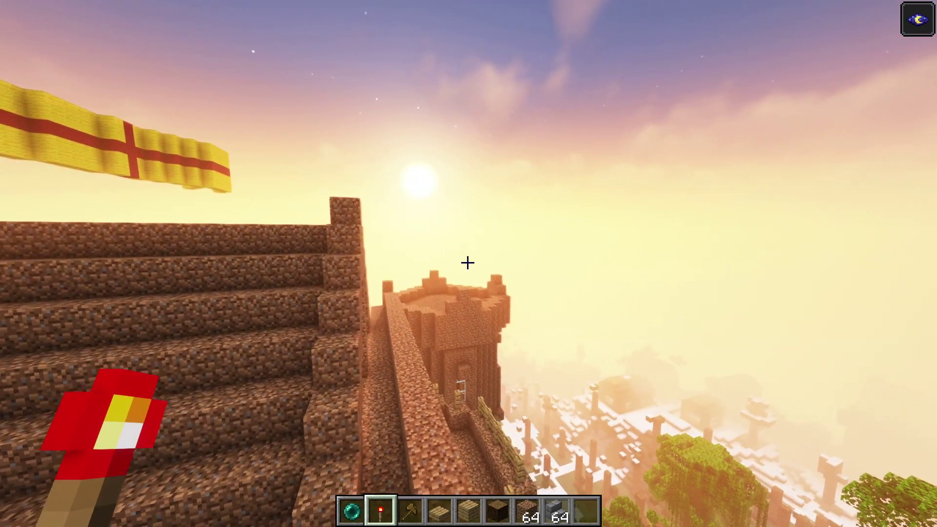
Set the field of view to 30 in the game options and return to the world
key(Escape)
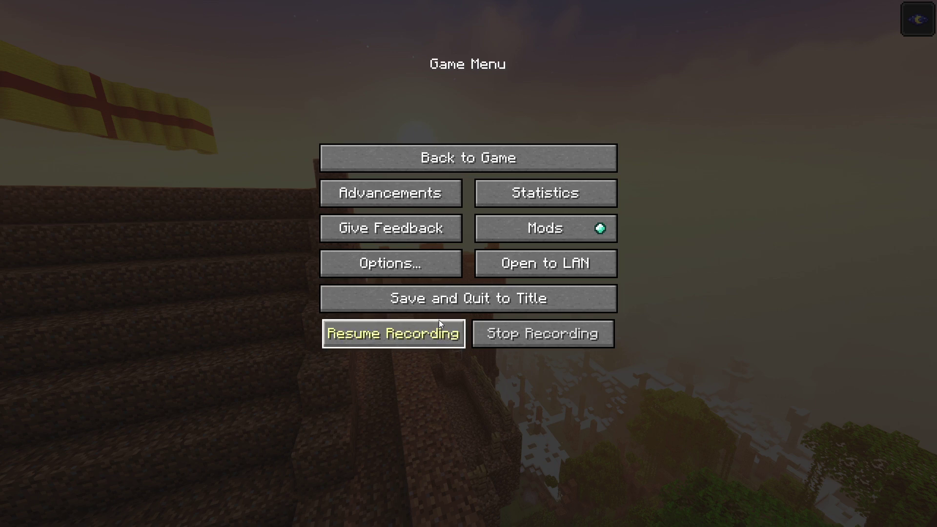
key(Escape)
key(Escape)
click(433, 271)
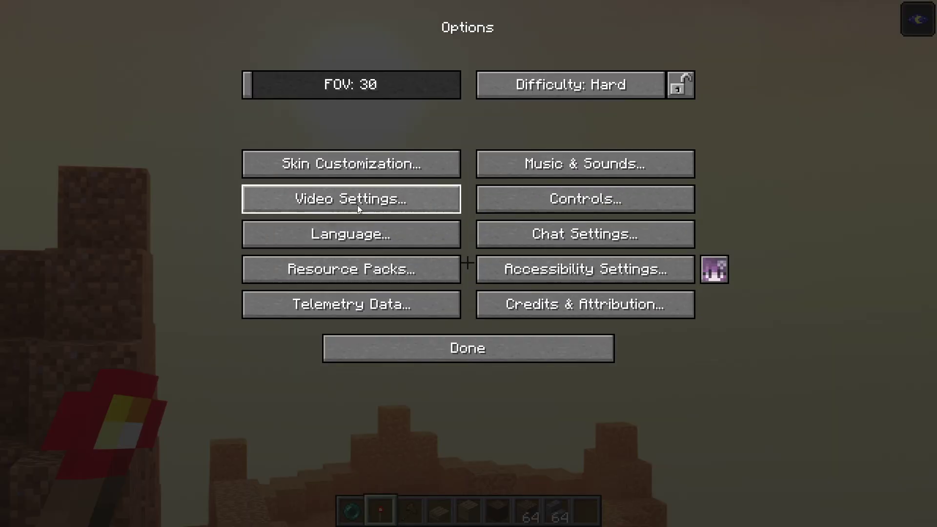
key(Escape)
key(Escape)
Switch the shader pack to Sildurs Vibrant Shaders v1.27 High.zip and return to the sunset view
key(o)
scroll(439, 288, down, 2)
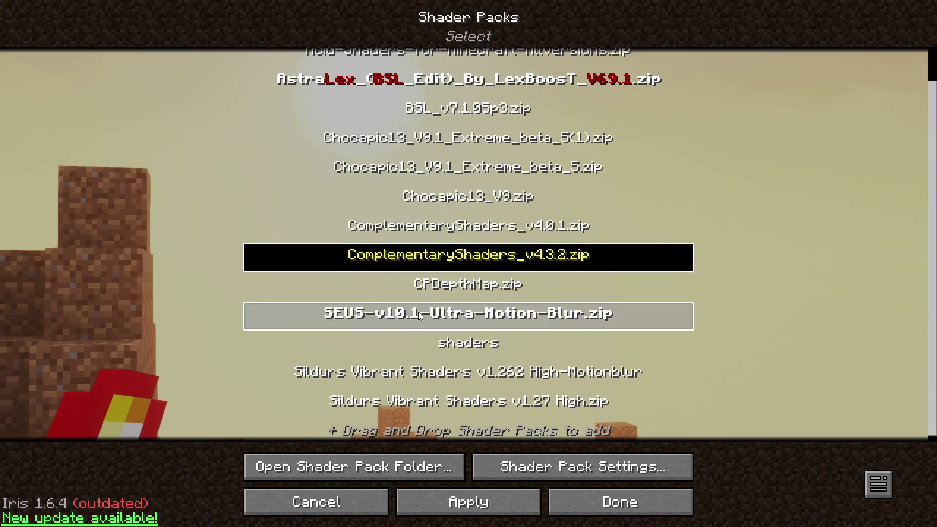
click(423, 397)
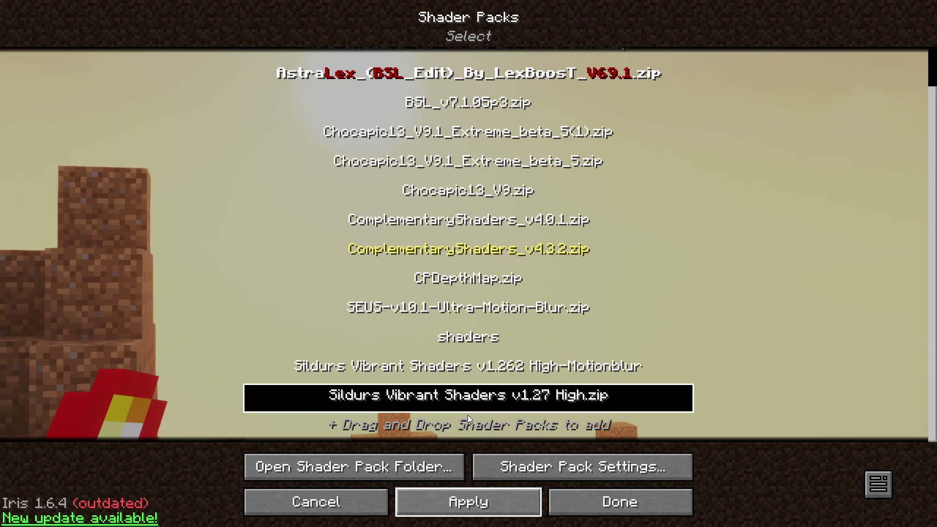
click(398, 390)
key(Escape)
Hide the HUD over the sunset view, and save and quit the world to the title screen
key(F1)
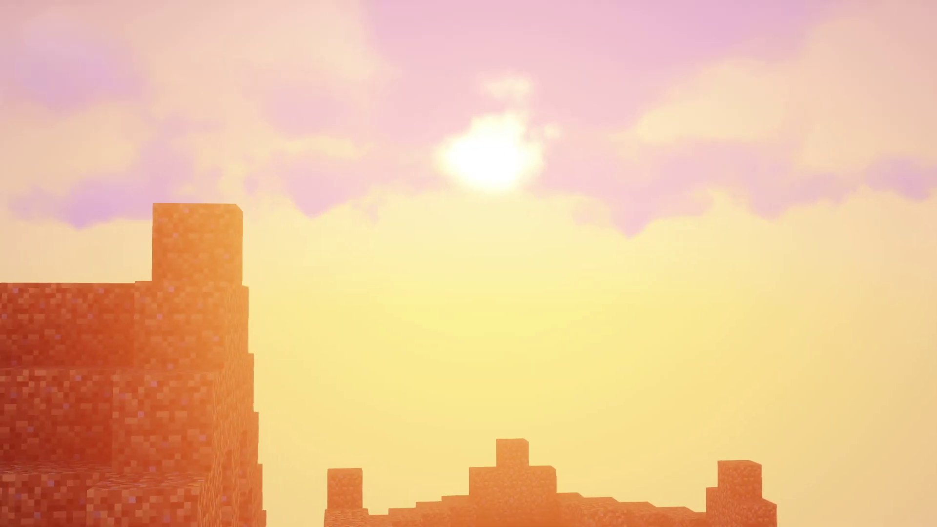
key(F1)
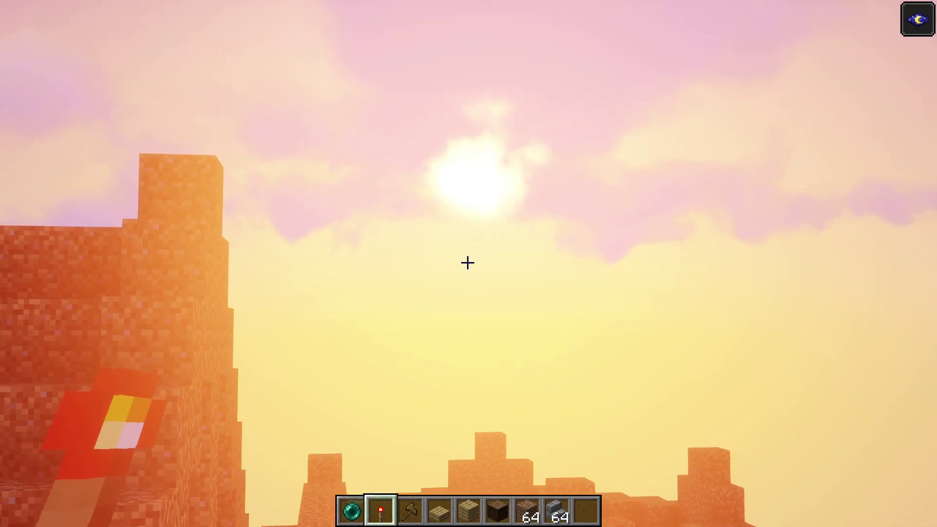
key(F1)
key(Escape)
click(476, 302)
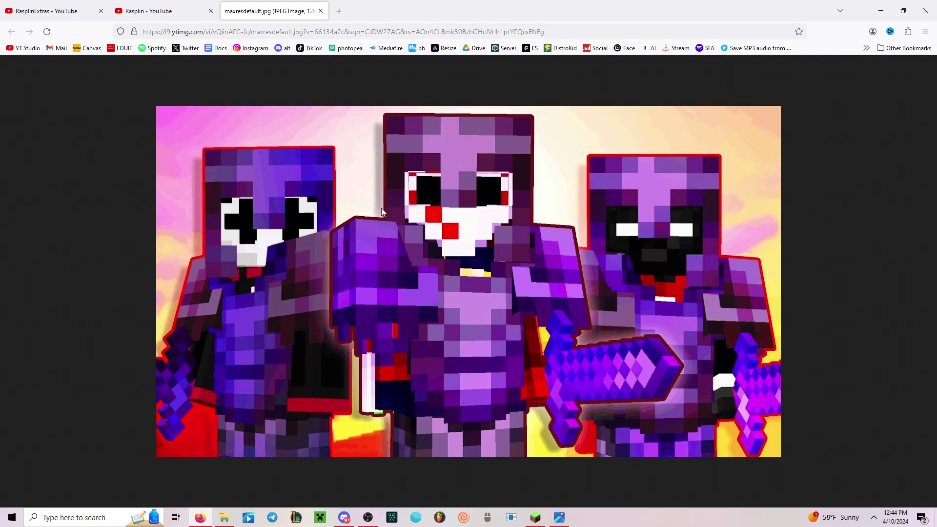
Compare the full-size thumbnail image in the browser with its small version on the YouTube channel's video list
key(ctrl+shift+Tab)
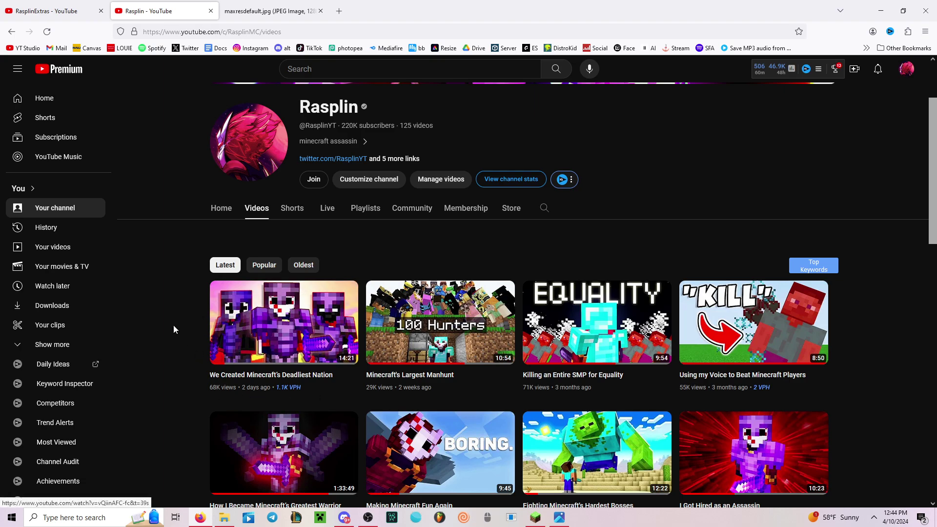
click(242, 6)
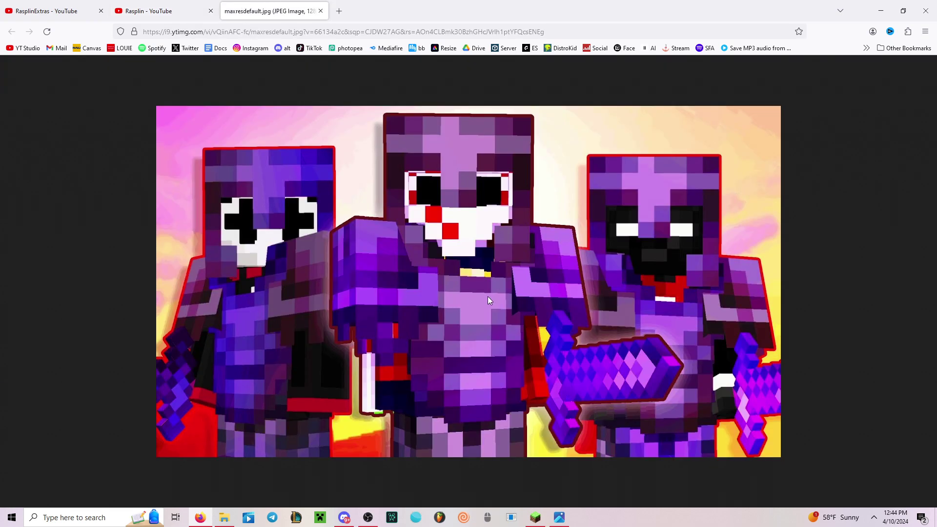
click(149, 5)
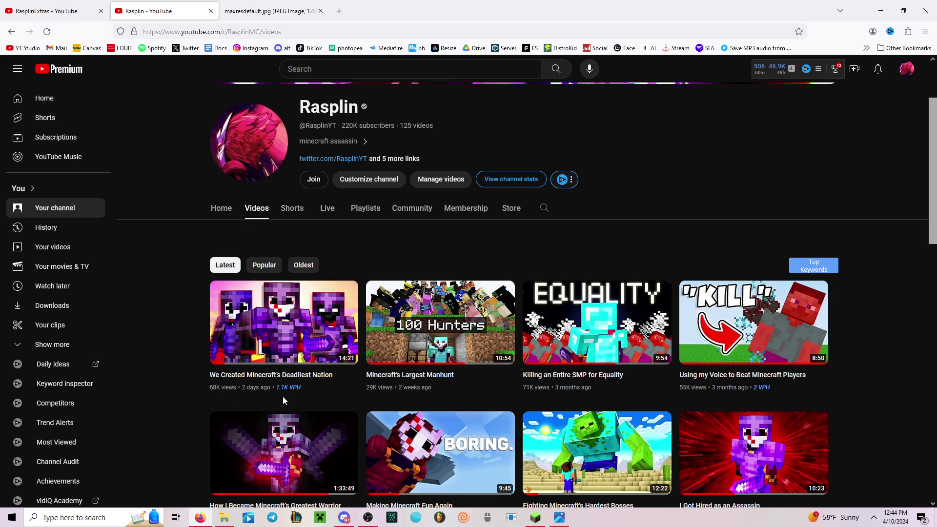
click(253, 4)
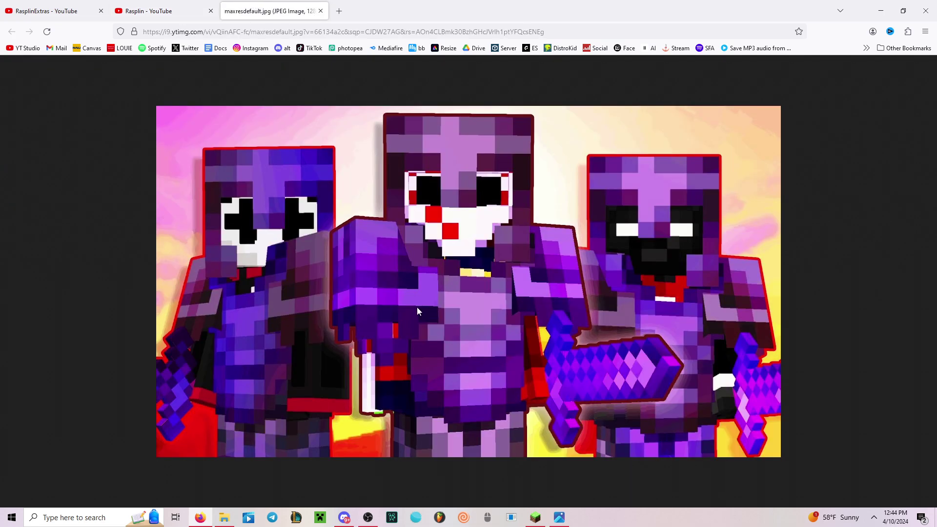
Switch to Minecraft, join the multiplayer server and widen the field of view in the game options
click(535, 517)
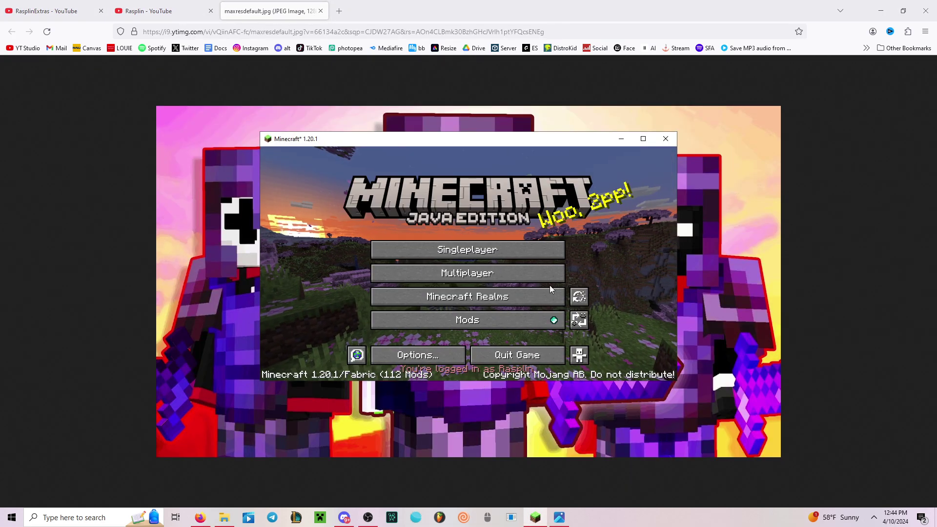
click(542, 273)
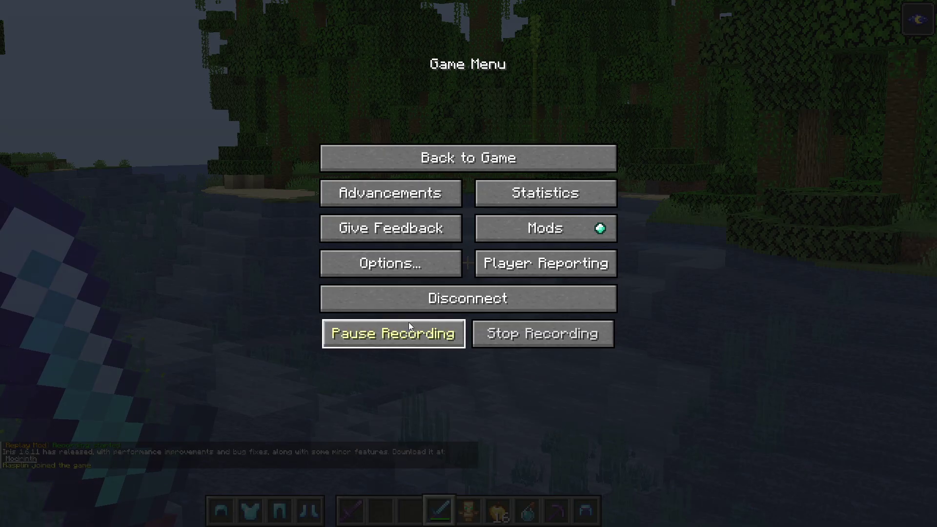
click(390, 264)
click(401, 90)
key(Escape)
key(Escape)
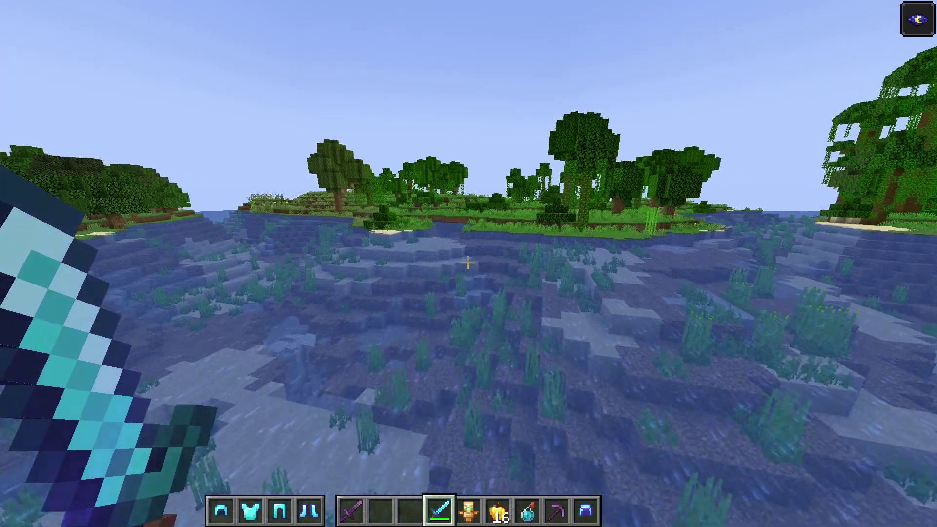
Move the character to the green concrete greenscreen and check it from the front in third-person view
key(w)
key(space)
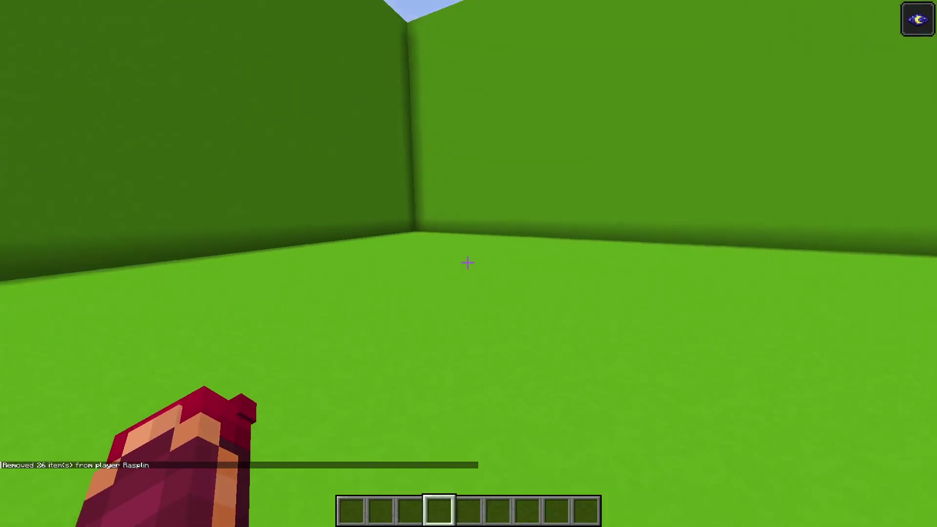
key(F5)
key(F5)
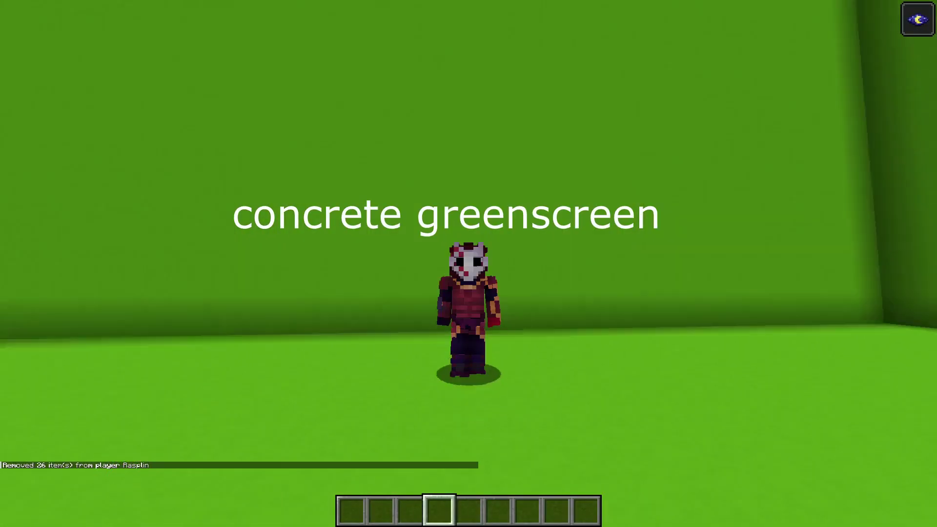
key(F5)
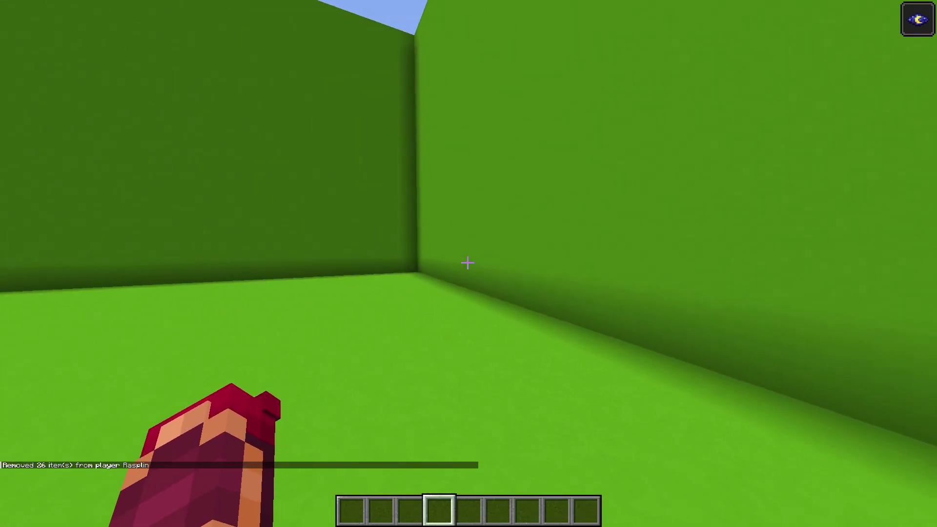
key(Escape)
click(422, 342)
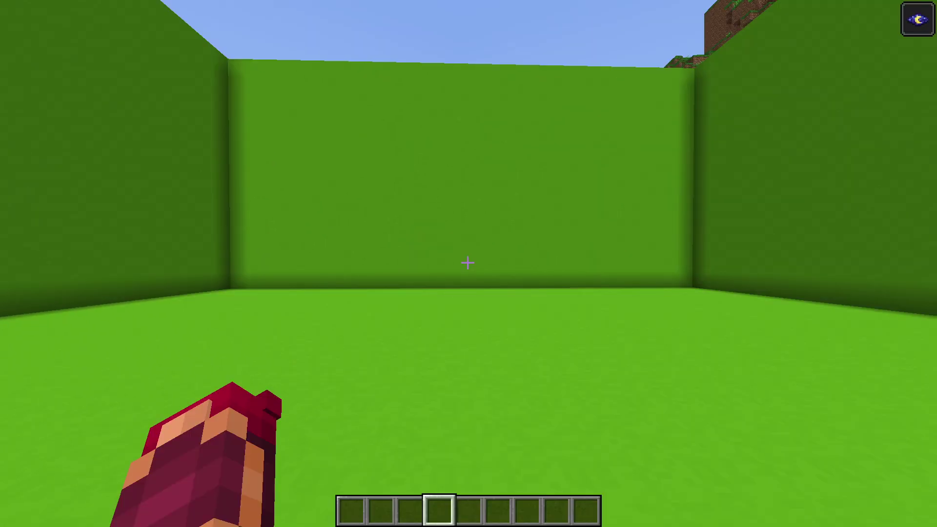
text(/skin )
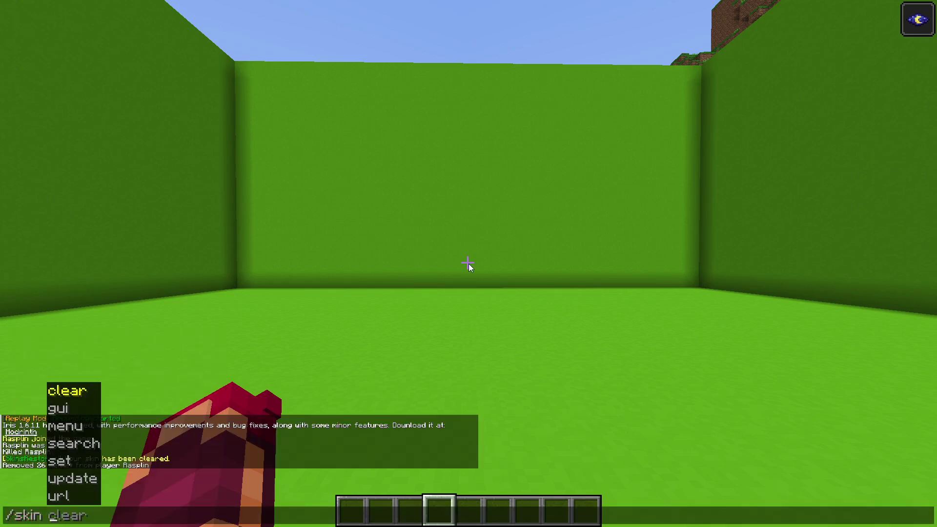
text(set)
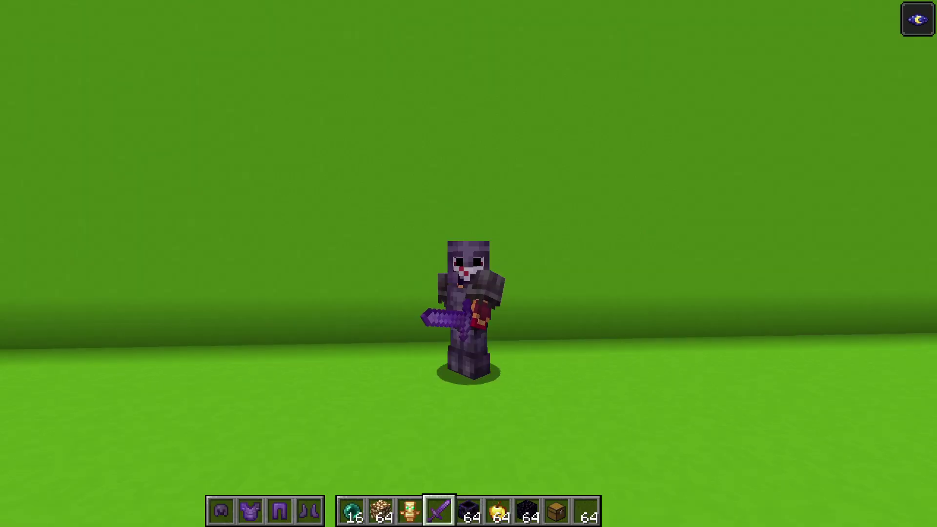
key(Escape)
click(419, 341)
key(Escape)
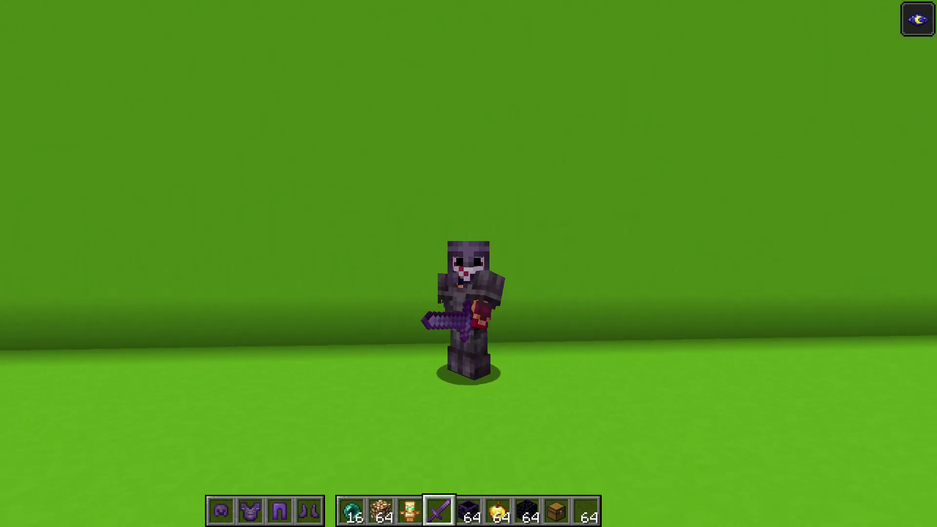
Run the command /skin set ClownPierce to change the armoured character's skin in front of the greenscreen
text(/skin set )
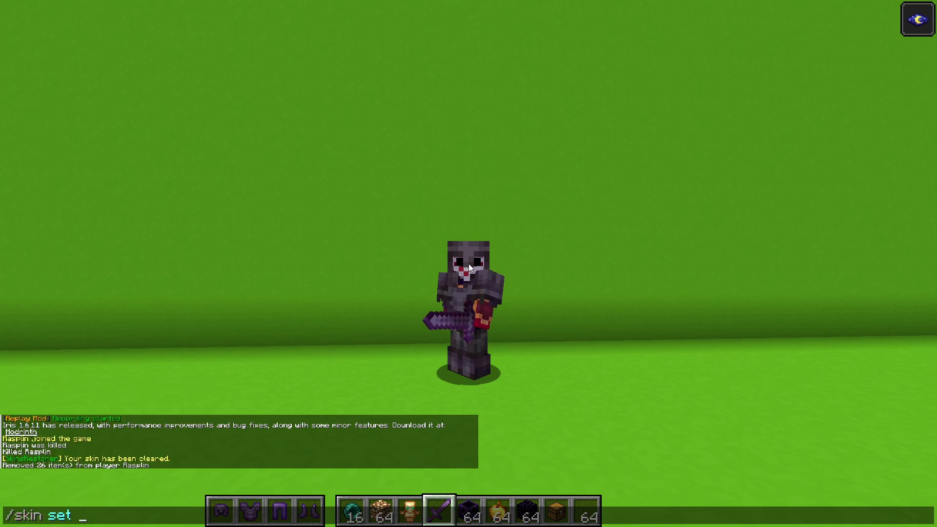
text(ClownPierce)
key(Return)
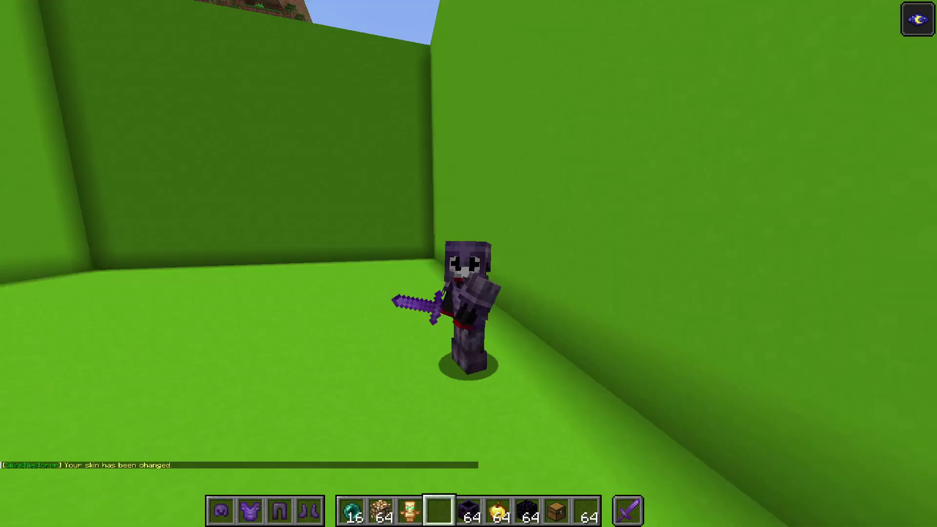
key(Escape)
click(426, 338)
key(Escape)
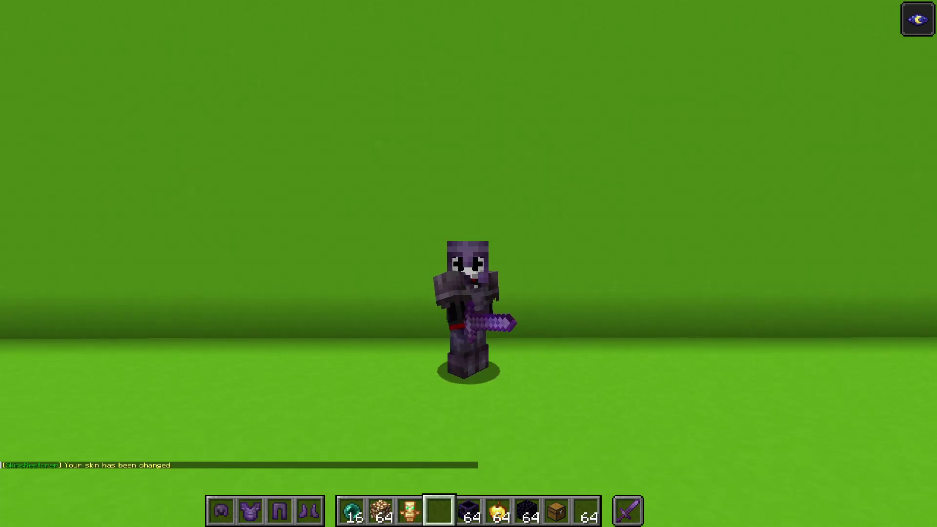
Hide the game interface and zoom in on the armoured character to check its framing against the greenscreen
key(F1)
key(c)
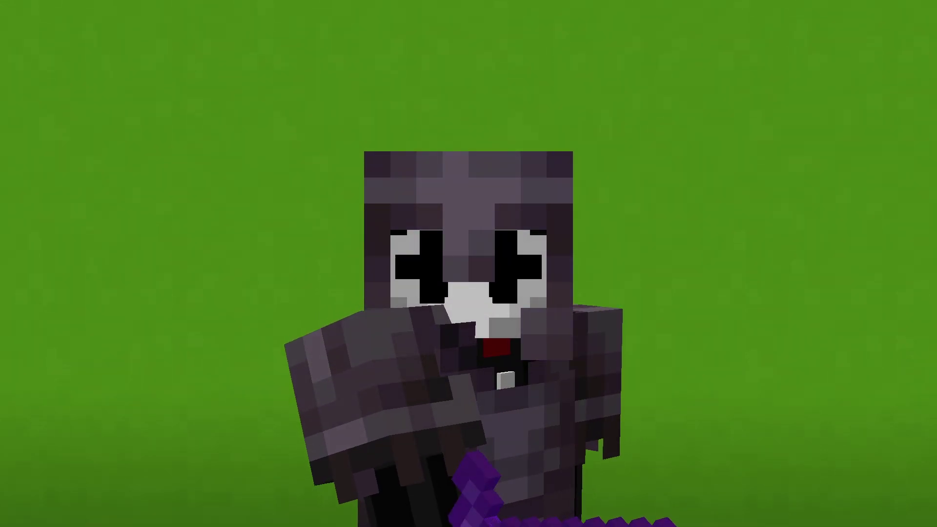
key(c)
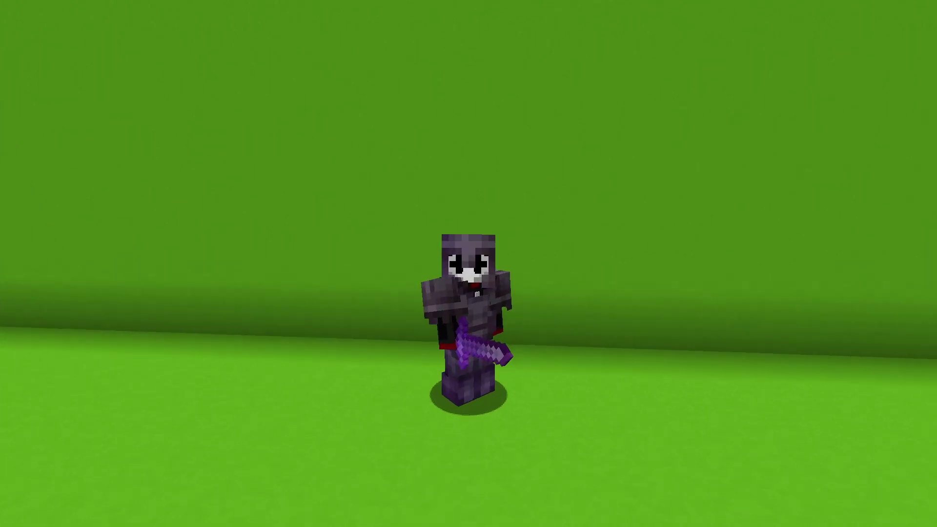
key(c)
Adjust the field of view in the game options and toggle the interface overlay back on
key(Escape)
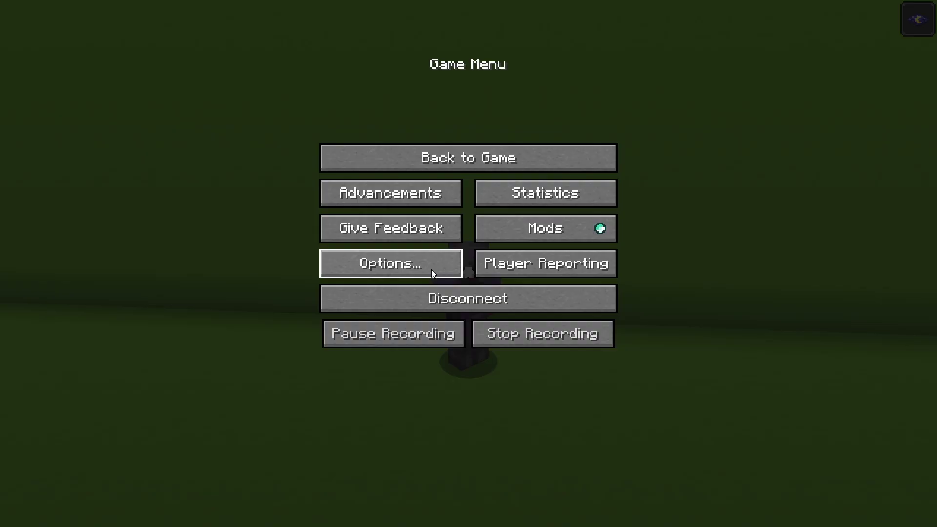
click(432, 270)
drag(353, 74, 498, 87)
key(Escape)
key(Escape)
key(F1)
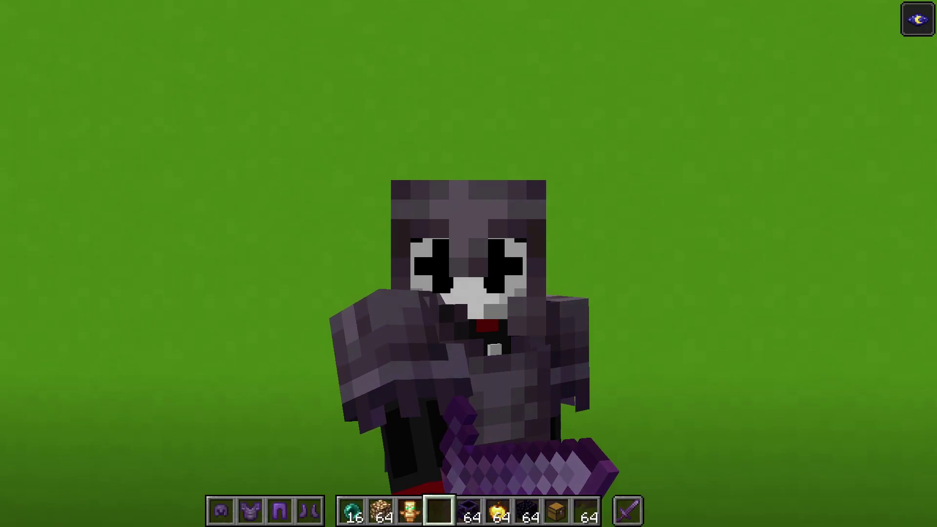
Run the command /skin set Minute to give the character the black, white-eyed skin, and zoom in on it
key(slash)
text(clo)
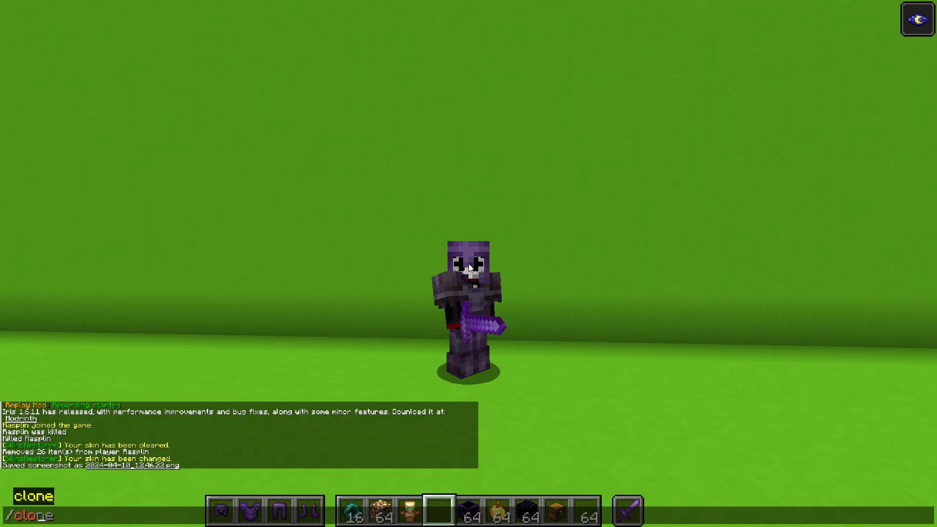
key(BackSpace)
key(BackSpace)
text(skin set Minute)
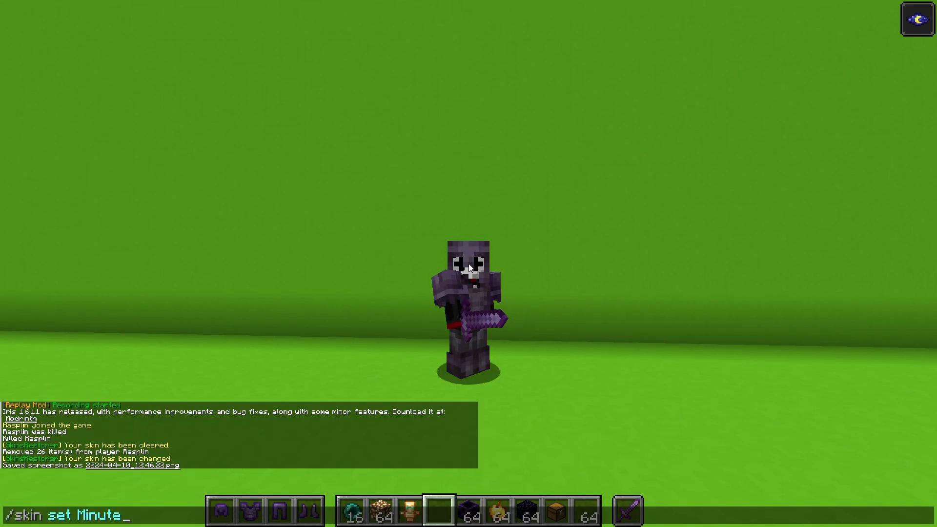
key(Return)
key(c)
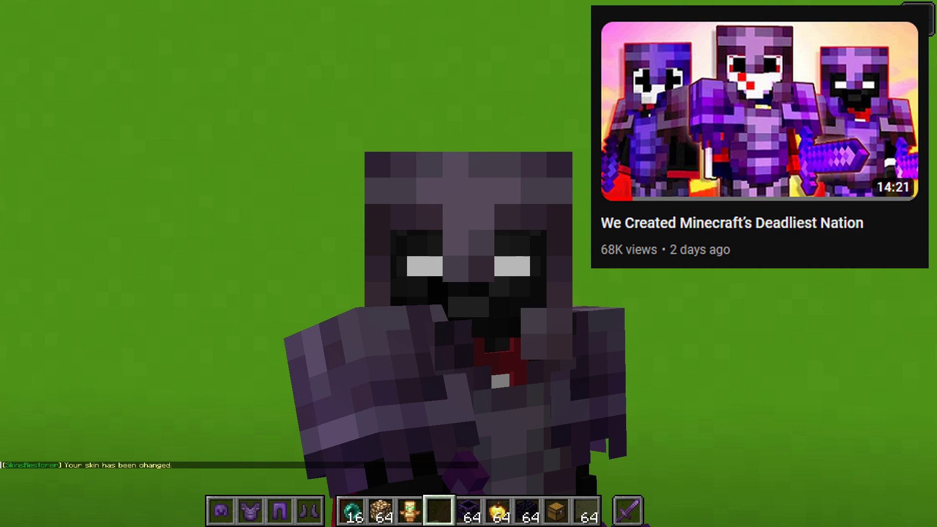
key(F5)
key(F5)
key(f)
key(F5)
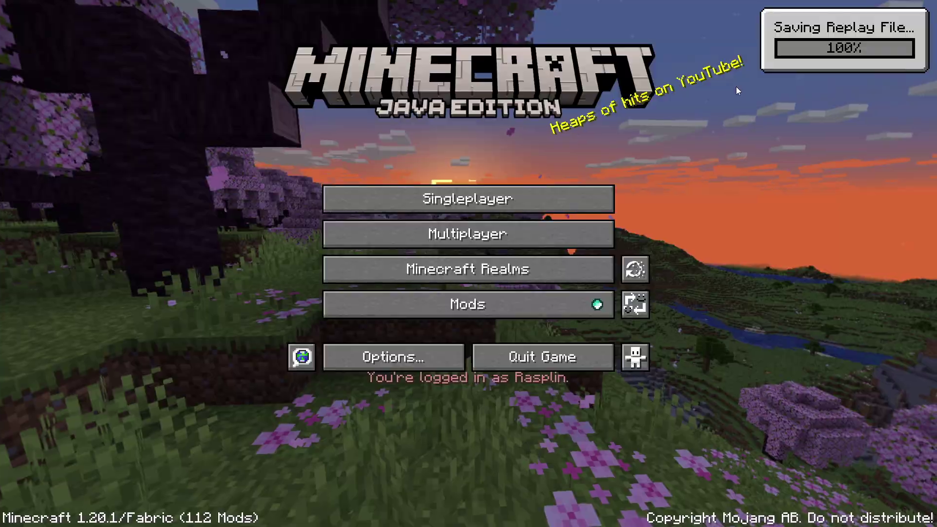
Load the replay 2024_04_10_12_44_32 in the Replay Viewer and check the field of view in the game options
click(627, 303)
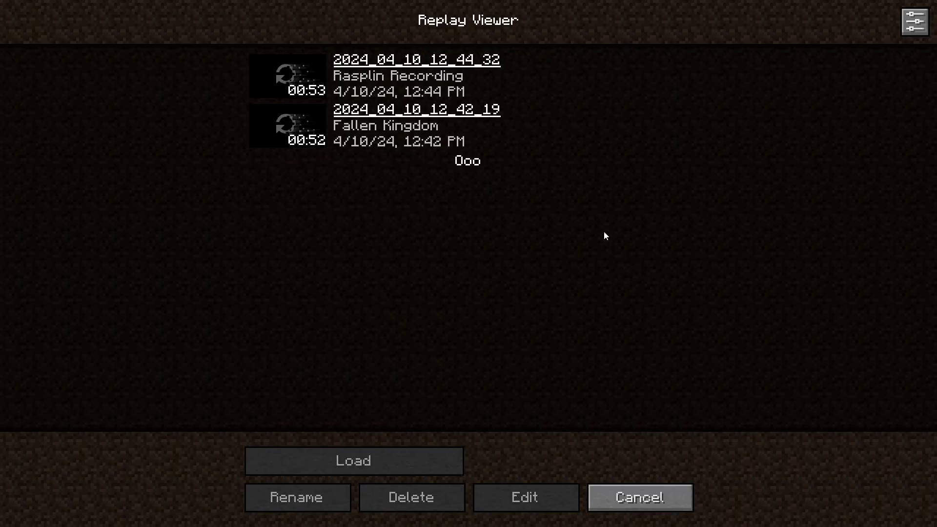
double_click(460, 91)
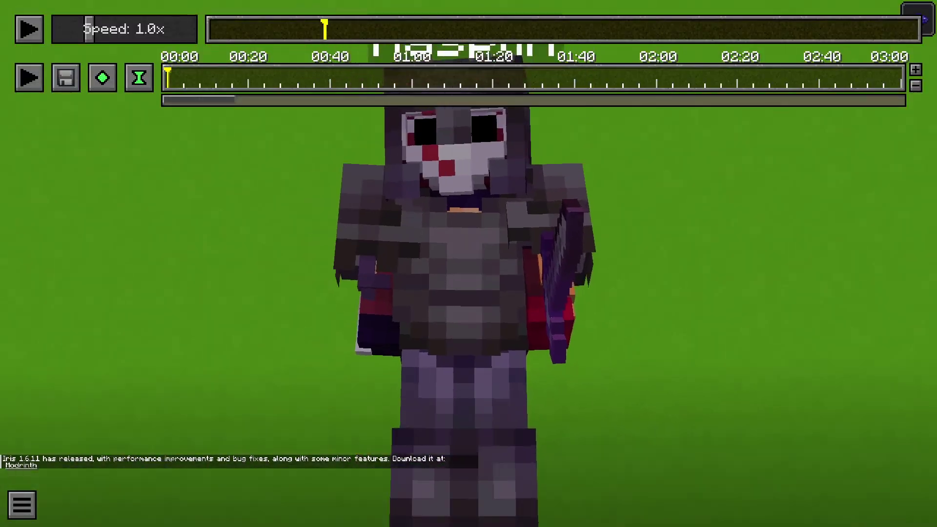
key(Escape)
click(402, 253)
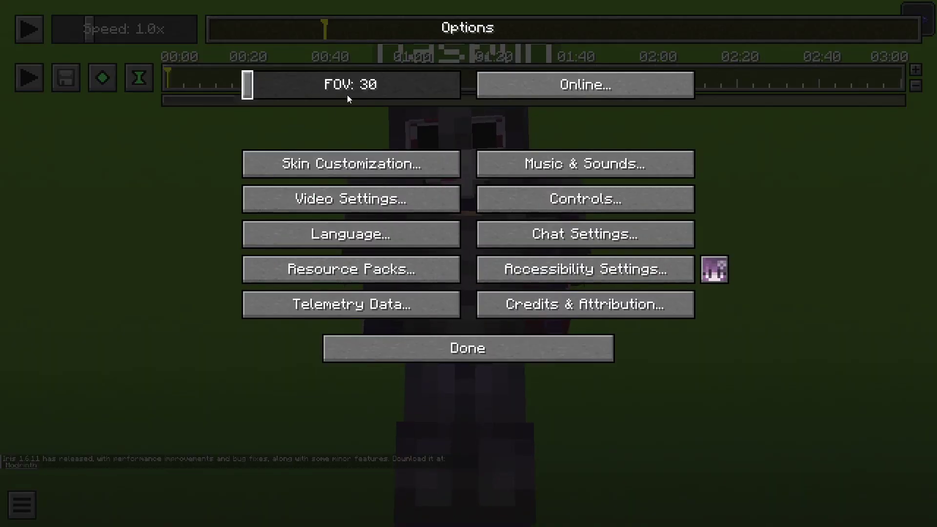
key(Escape)
key(Escape)
Take a 1920 × 1080 replay screenshot of the masked character with default rendering and no name tags
key(p)
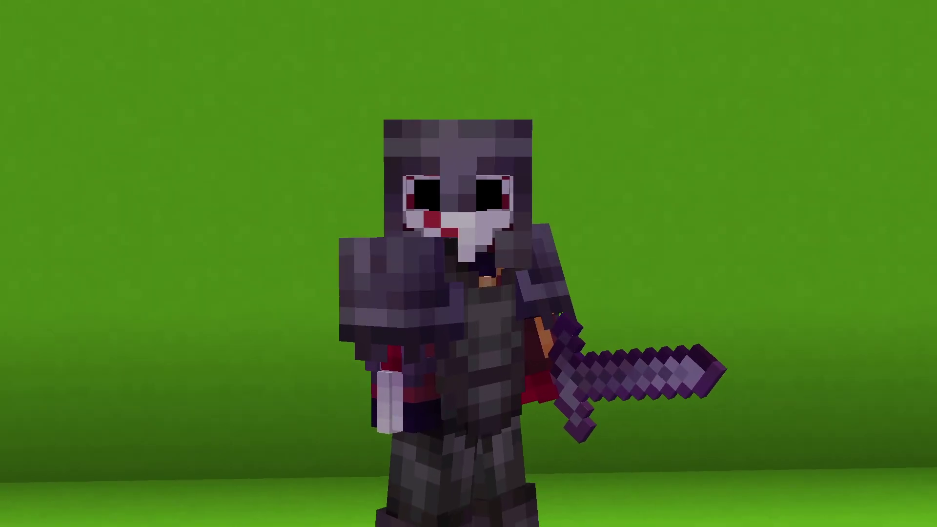
key(F2)
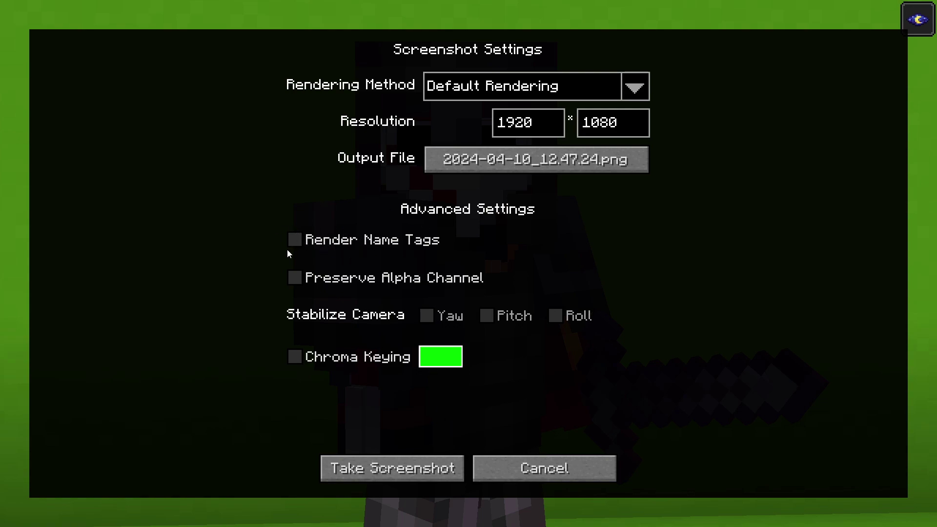
click(392, 468)
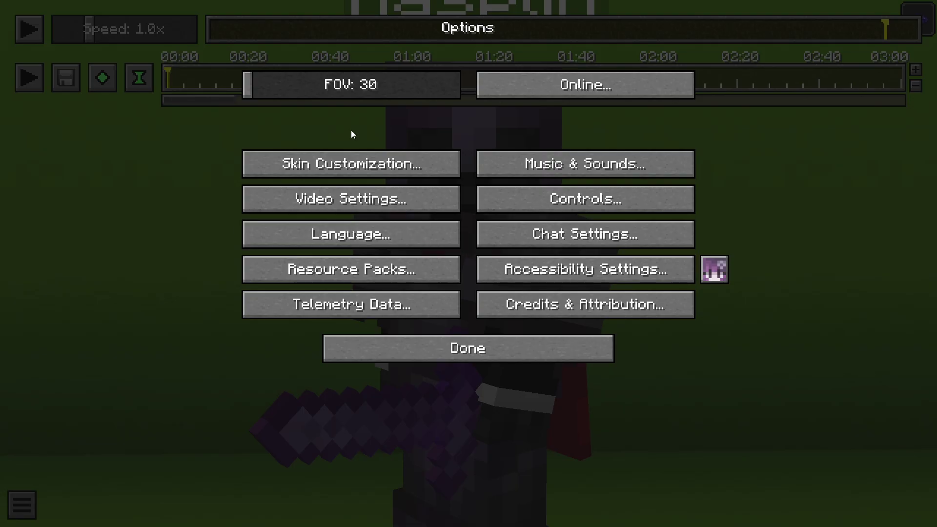
Widen the replay's field of view to about 88 in the game options
click(400, 87)
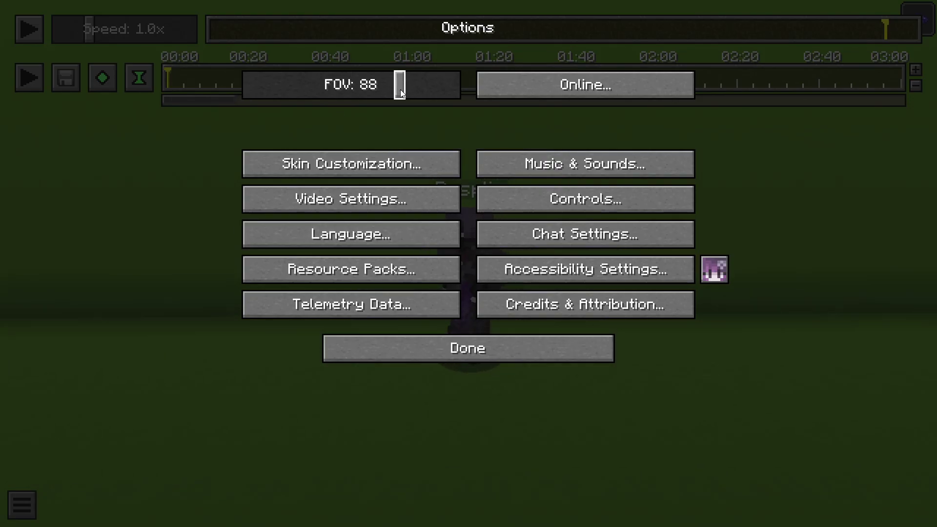
drag(407, 89, 402, 90)
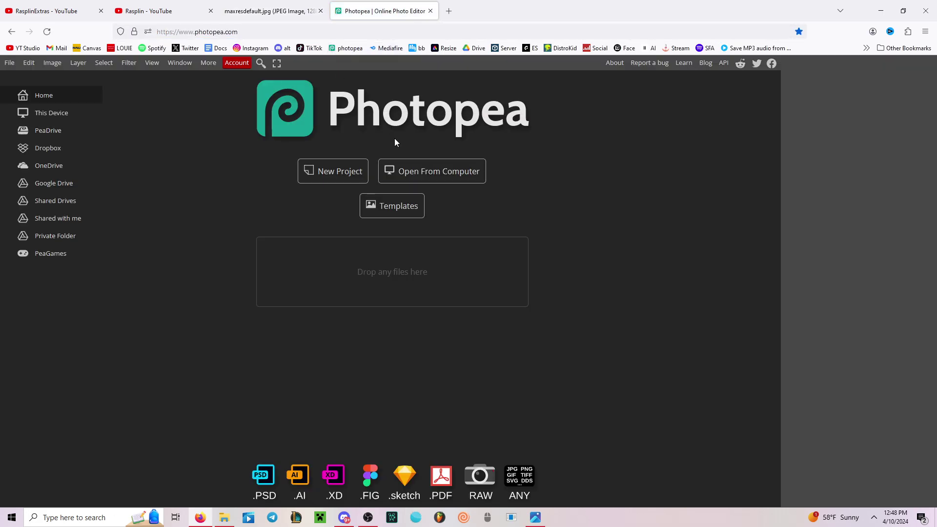
Switch to Photopea, open the Minecraft screenshots from the .minecraft folder and look through the opened images
click(382, 175)
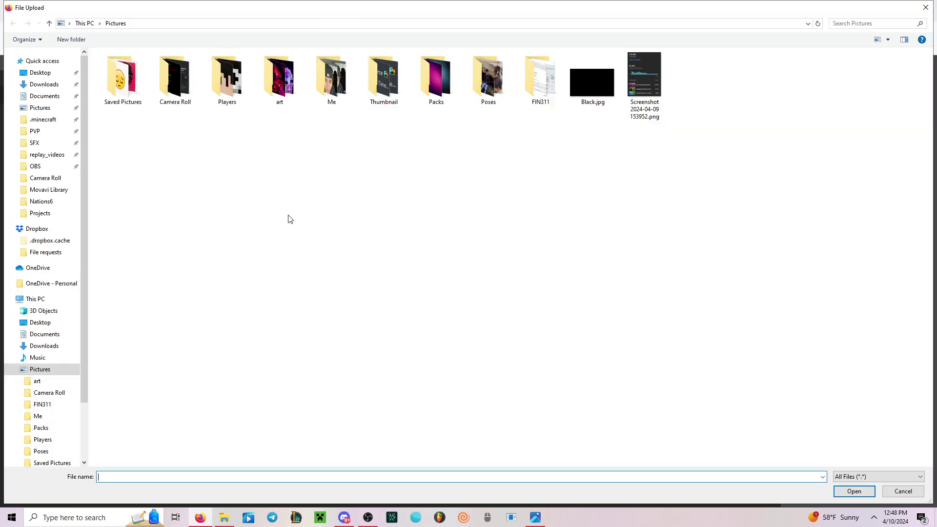
click(42, 121)
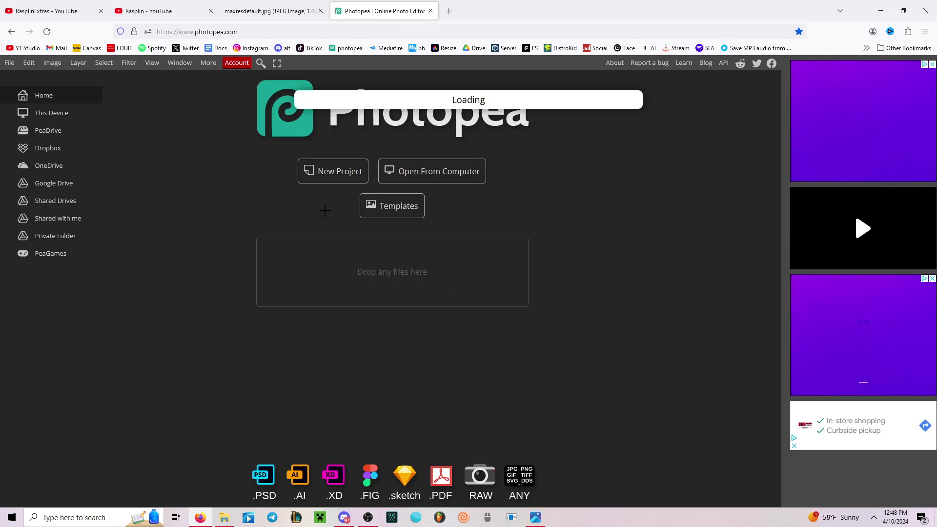
click(9, 62)
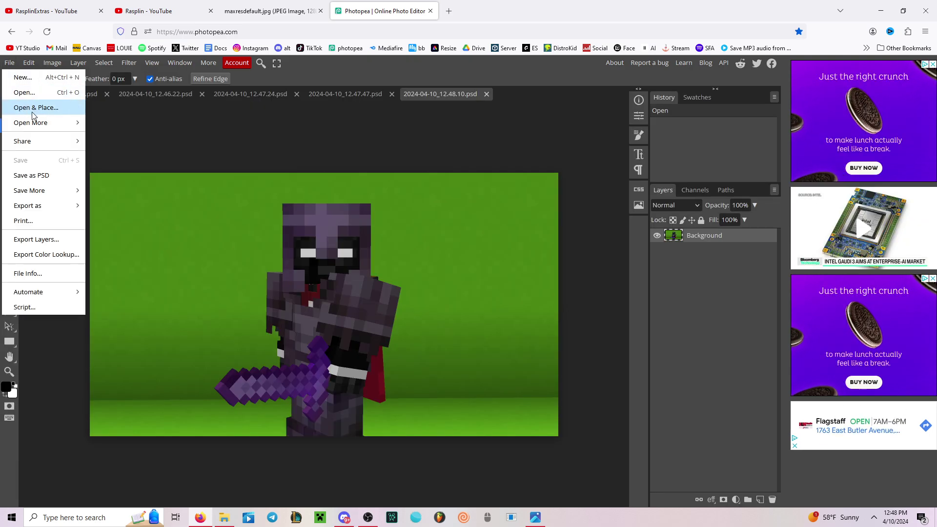
click(104, 115)
click(74, 95)
click(156, 92)
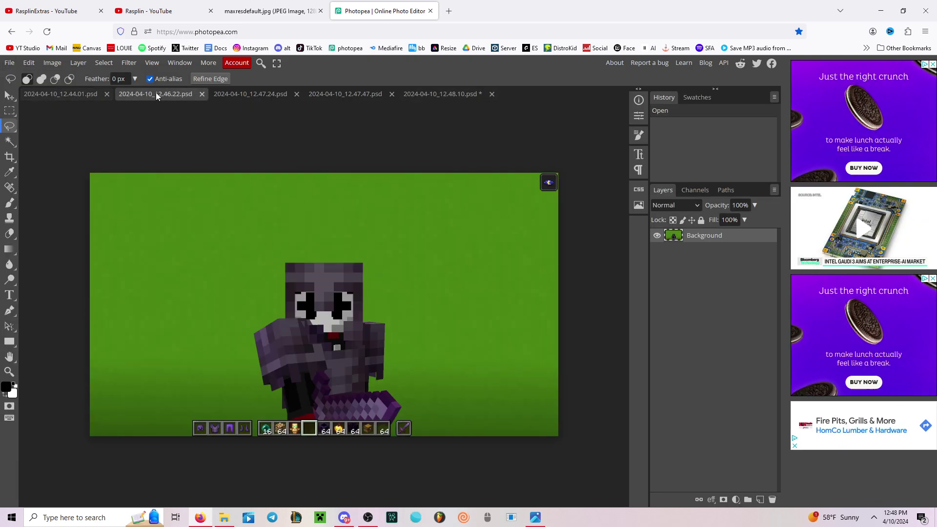
Clear the green background areas in 2024-04-10_12.47.24 and 2024-04-10_12.47.47 using the Magic Wand with a tolerance of 16
click(7, 141)
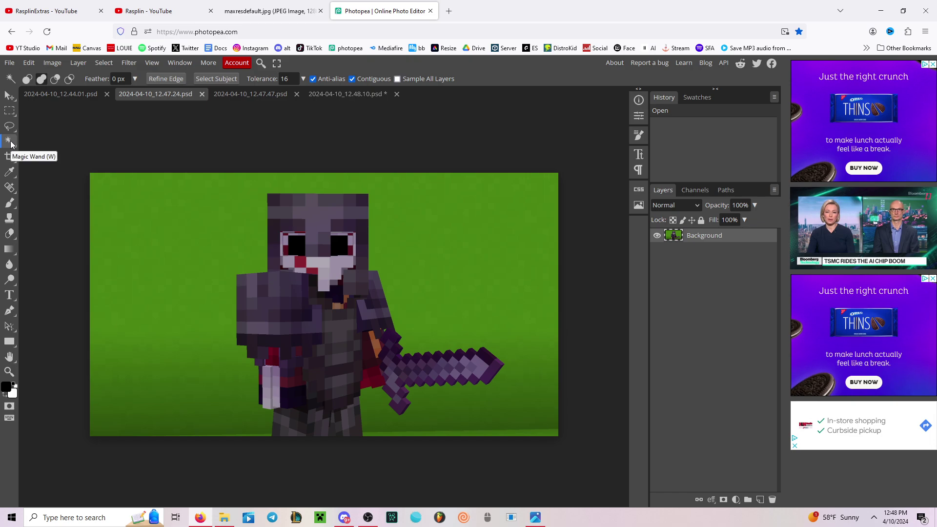
click(163, 253)
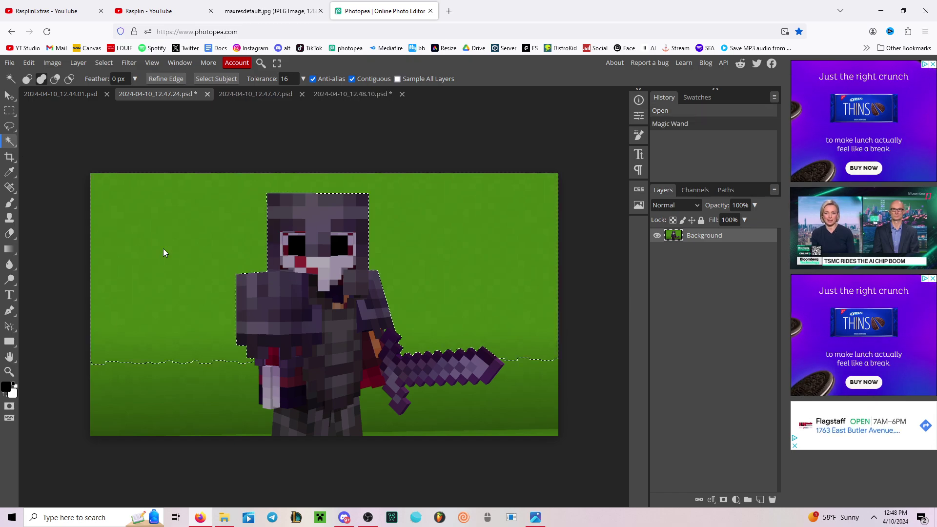
key(Delete)
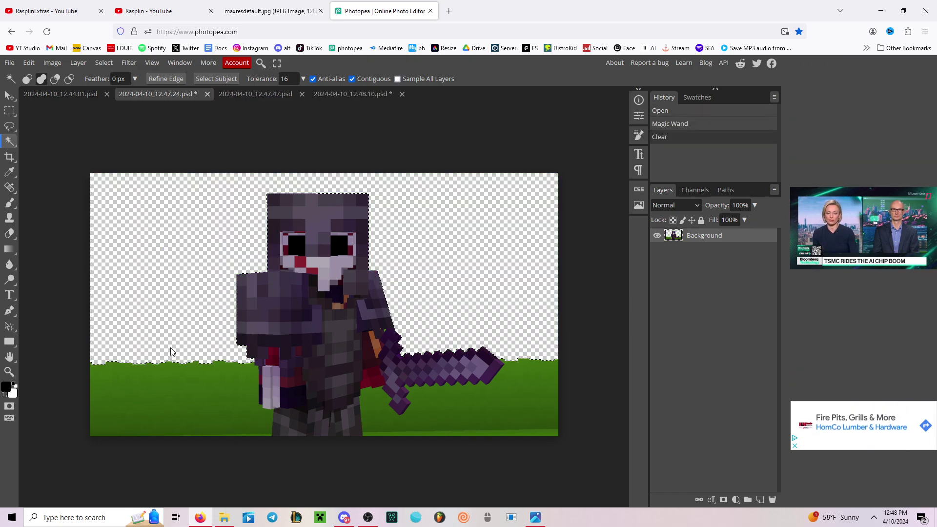
click(210, 373)
key(Delete)
click(468, 406)
key(Delete)
key(ctrl+Tab)
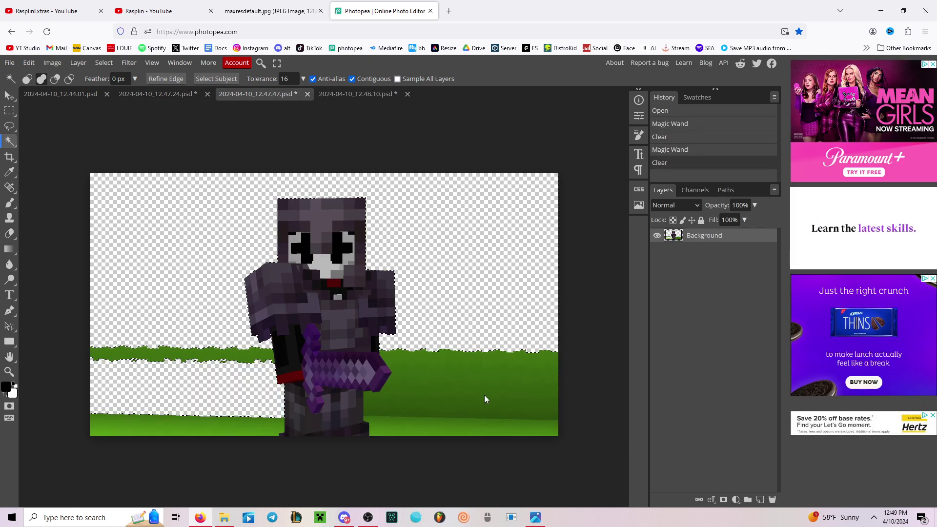
Check the cropped character cut-outs and export 2024-04-10_12.47.24 as a PNG
key(v)
click(155, 94)
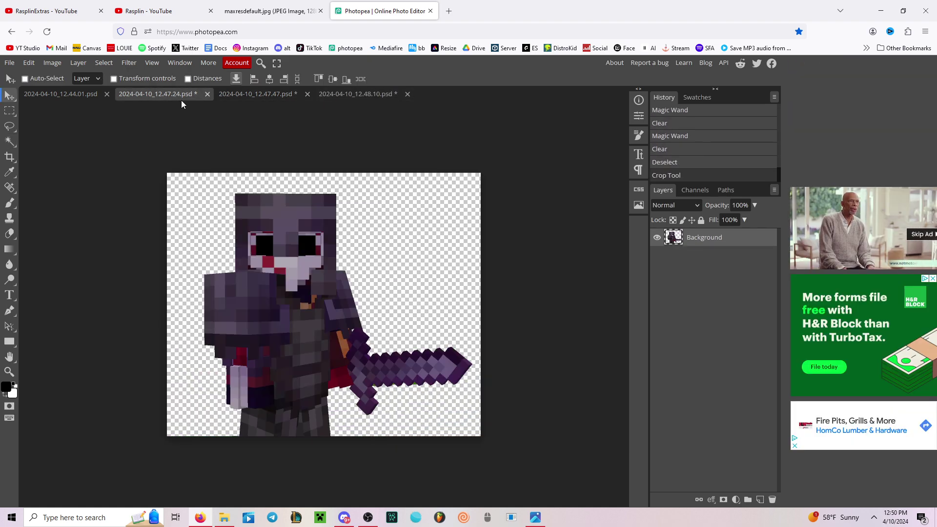
click(242, 93)
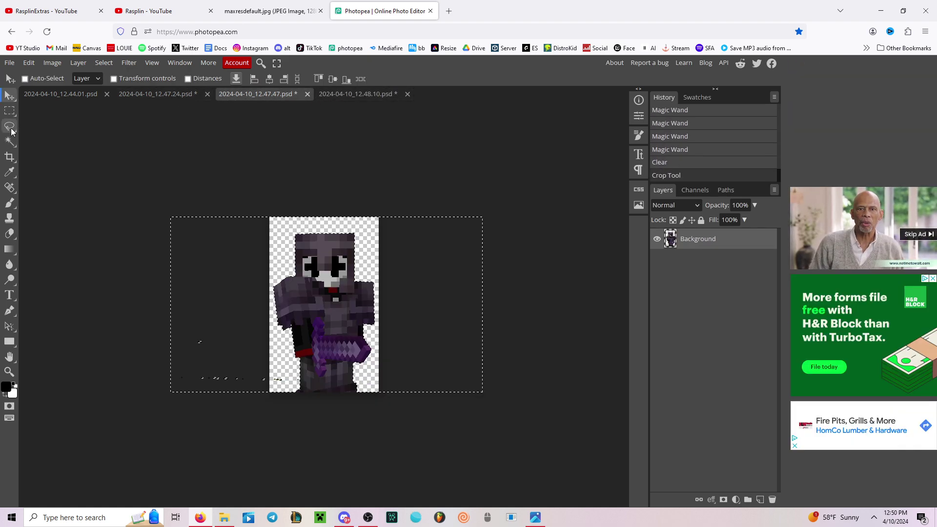
click(137, 94)
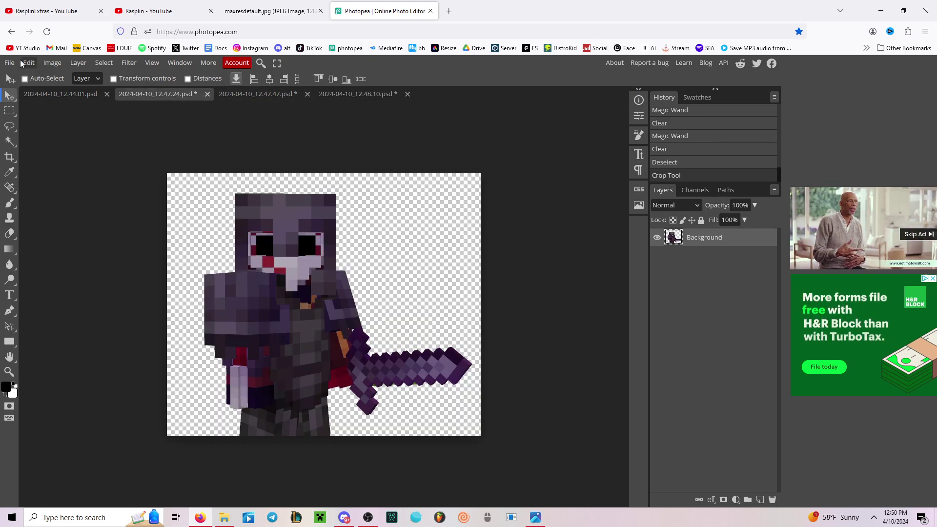
click(10, 63)
mouse_move(68, 205)
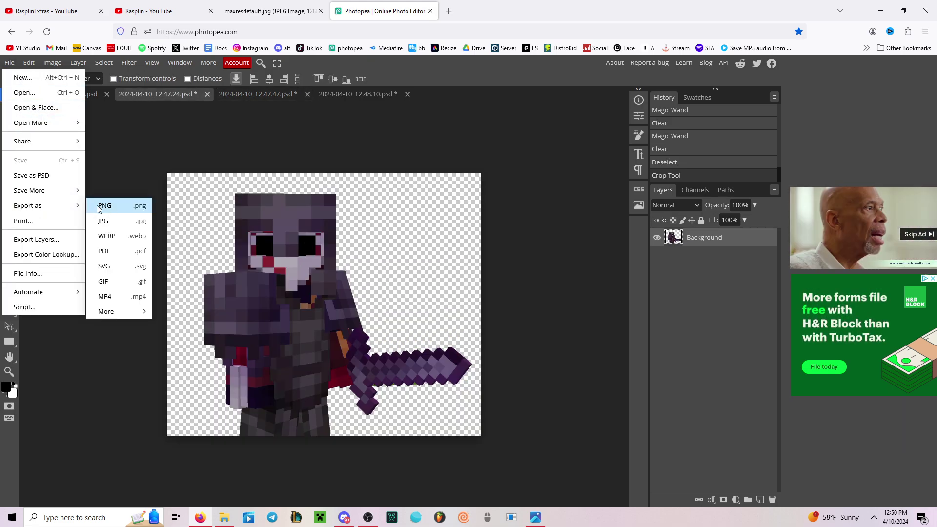
click(372, 269)
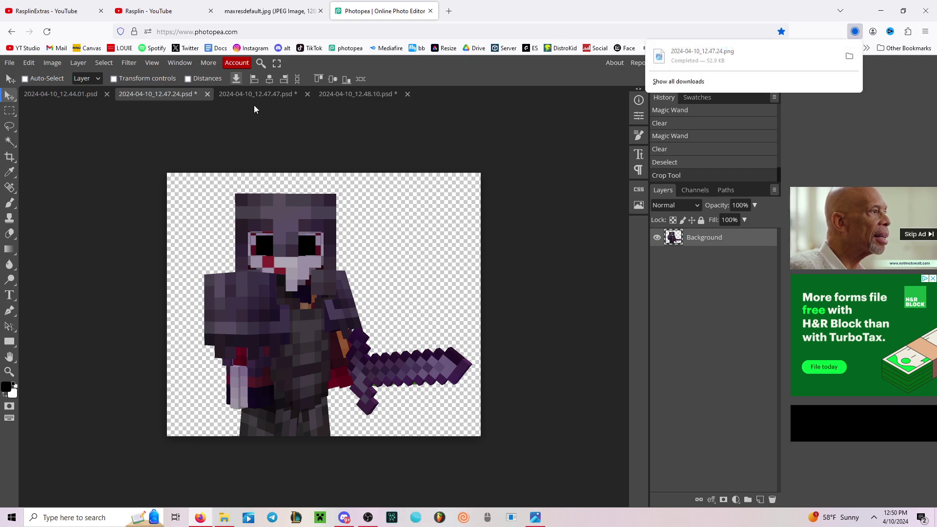
Export the cut-outs 2024-04-10_12.47.47 and 2024-04-10_12.48.10 as PNG files
click(258, 94)
click(9, 62)
mouse_move(68, 206)
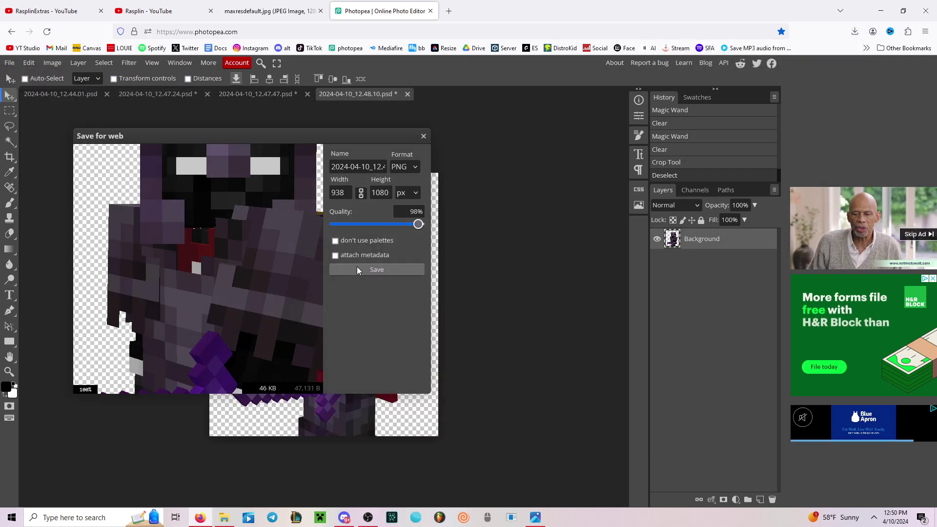
click(371, 269)
Place the three exported character PNGs as layers on the sunset background in 2024-04-10_12.44.01
click(76, 93)
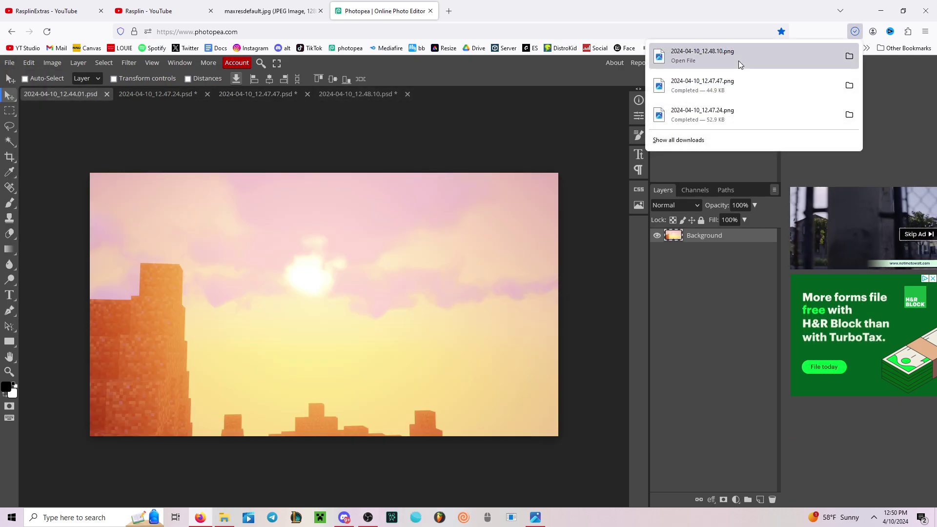
drag(739, 60, 408, 262)
drag(302, 337, 309, 320)
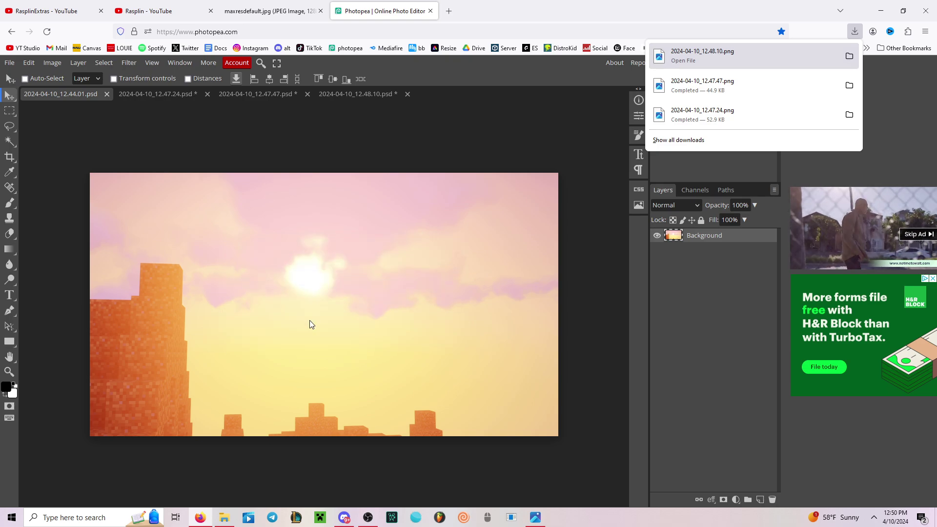
drag(703, 87, 322, 307)
drag(677, 120, 332, 298)
click(394, 79)
Move the two outer characters to either side of the central one, comparing the layout with the reference thumbnail
click(267, 11)
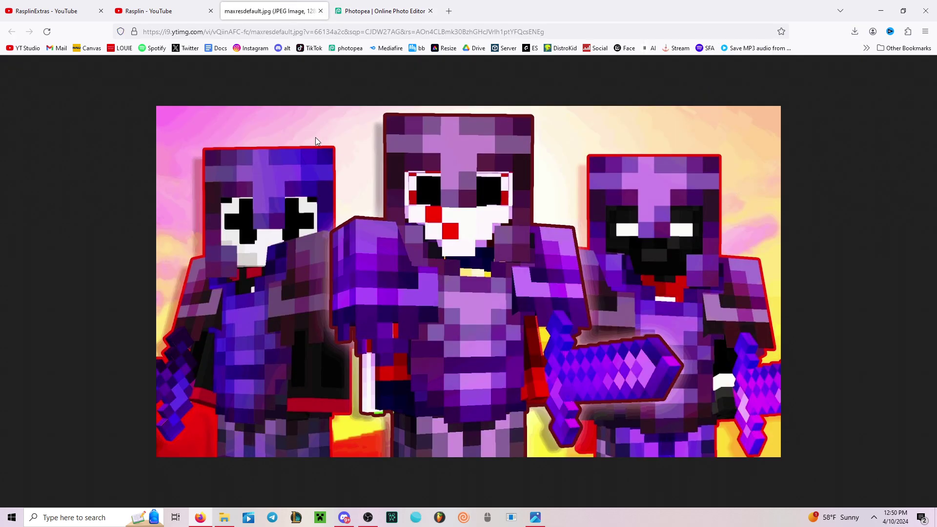
click(399, 6)
drag(642, 269, 276, 265)
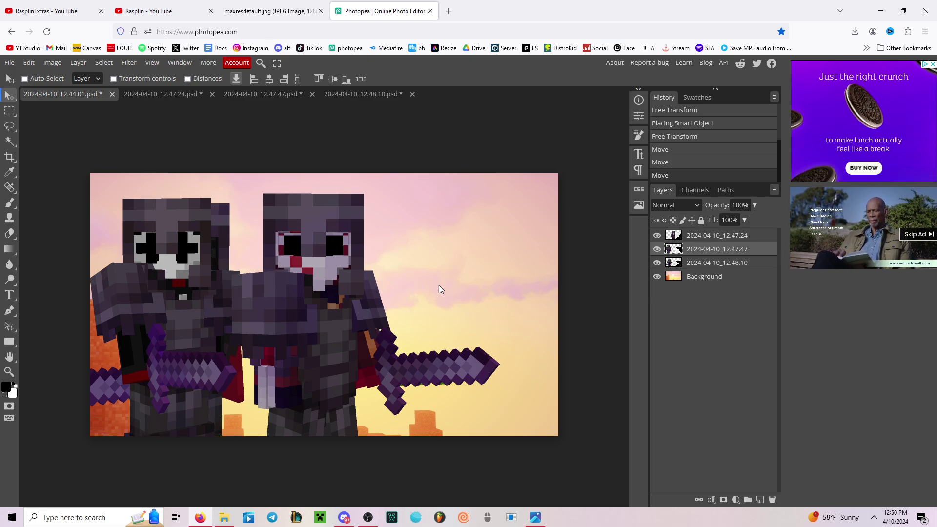
drag(438, 285, 733, 288)
click(275, 11)
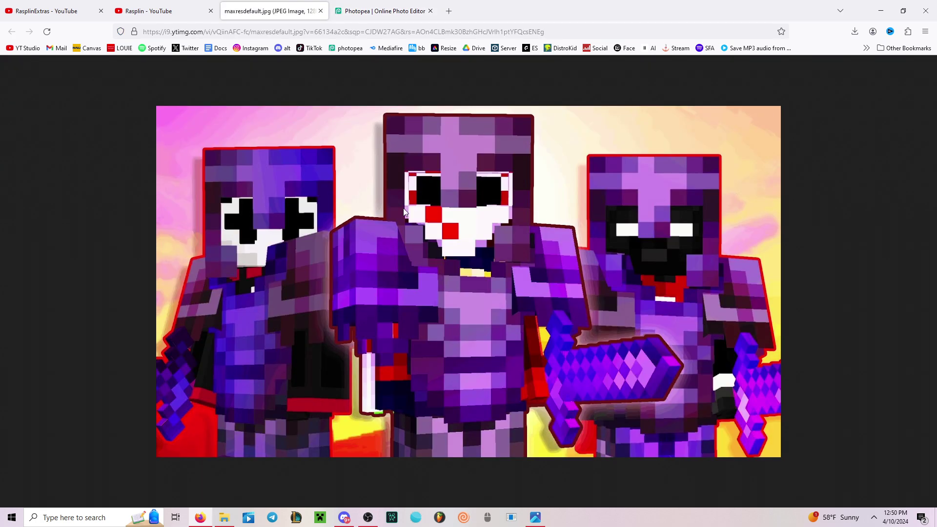
Move the right-hand character (2024-04-10_12.47.47) slightly lower and inward, comparing the layout with the reference thumbnail
key(ctrl+Tab)
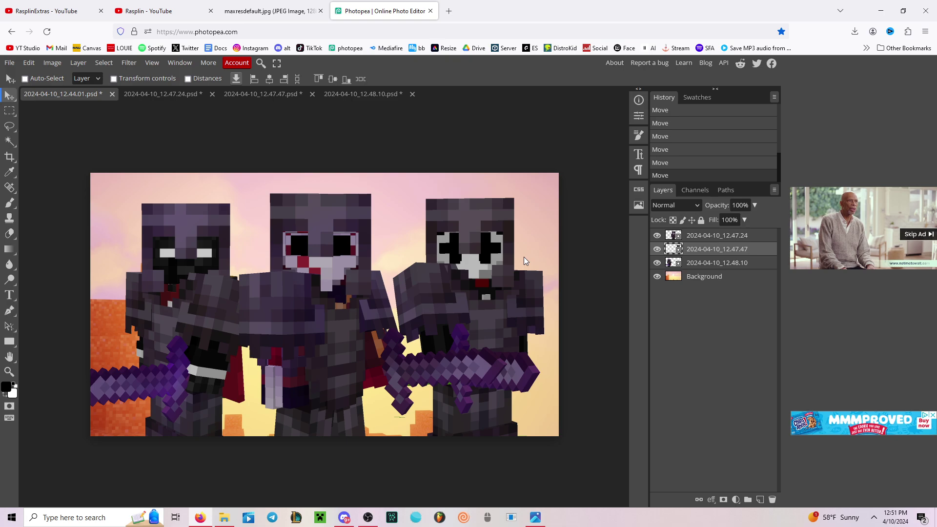
drag(523, 256, 516, 271)
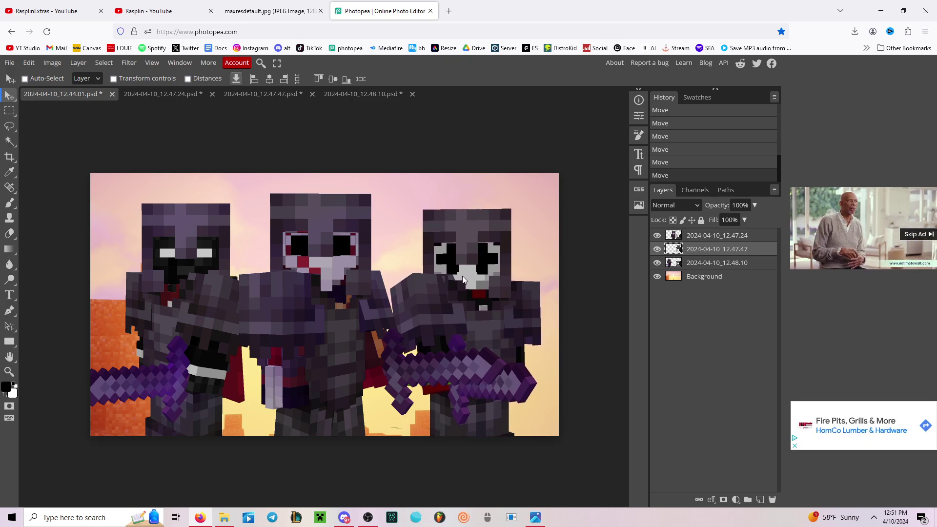
key(ctrl+shift+Tab)
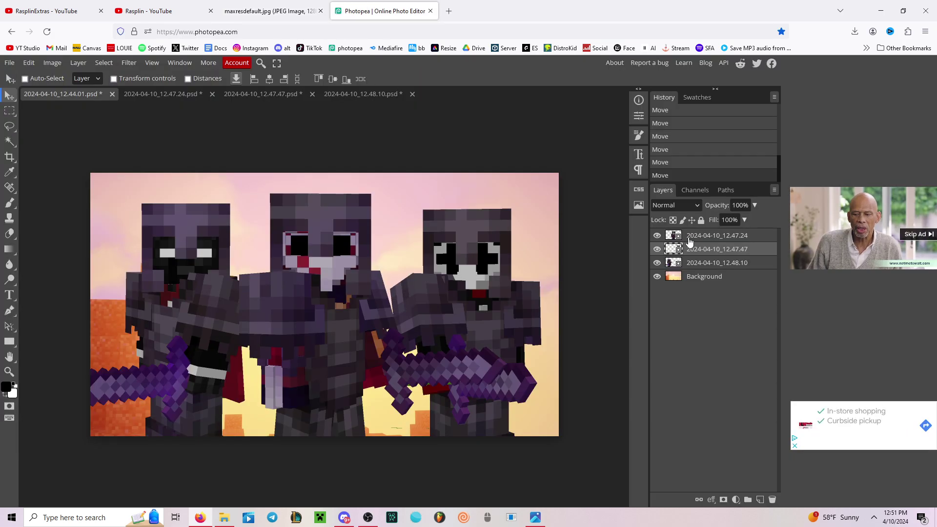
Enlarge the central character (2024-04-10_12.47.24) with Free Transform and recentre it between the two outer characters
click(690, 242)
click(29, 63)
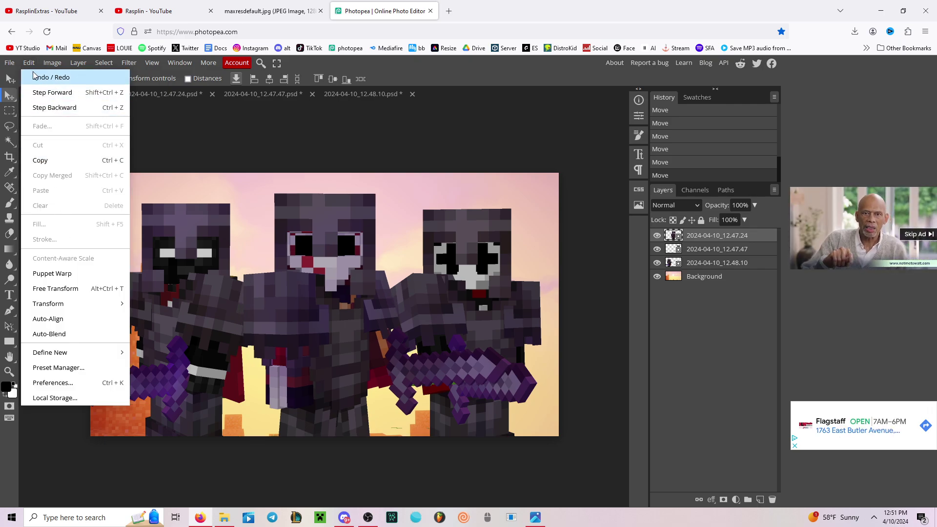
click(56, 288)
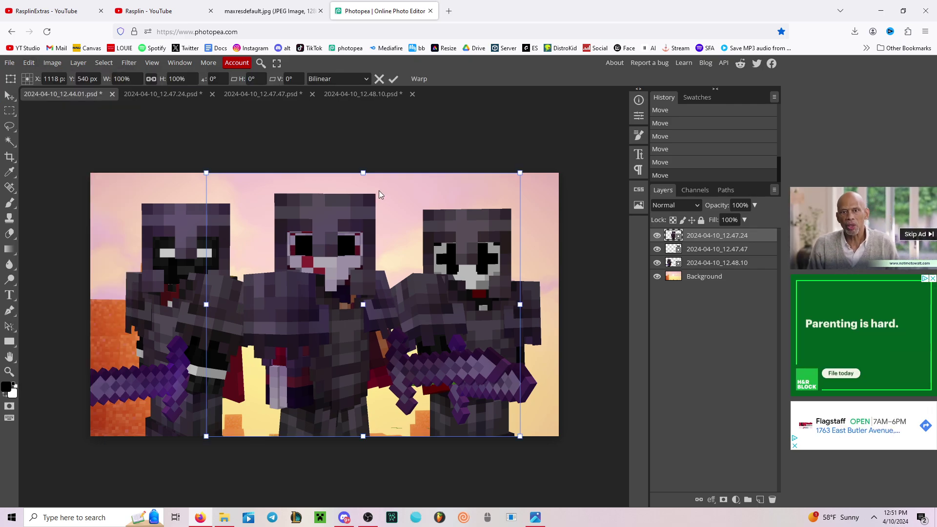
click(393, 79)
drag(370, 155, 350, 155)
Shift the two outer characters slightly lower on either side of the enlarged central character
click(717, 262)
drag(549, 267, 534, 280)
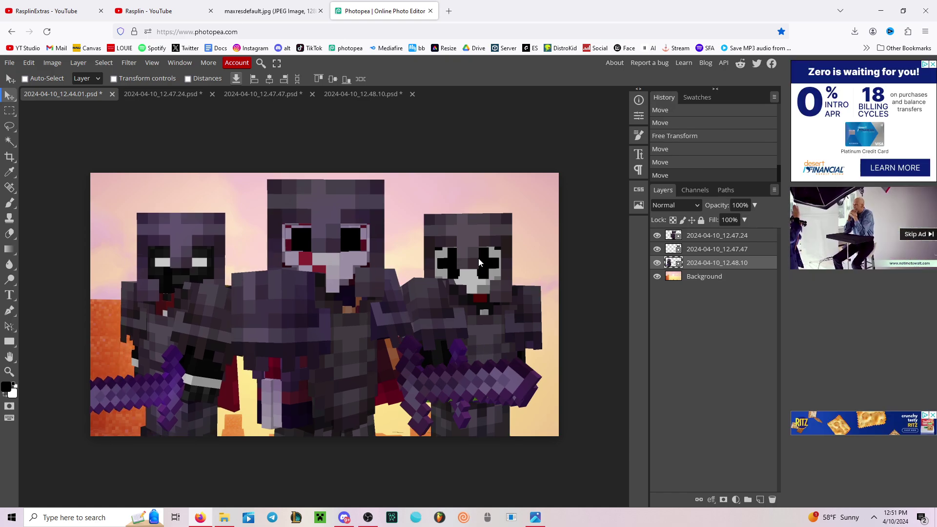
drag(570, 256, 570, 257)
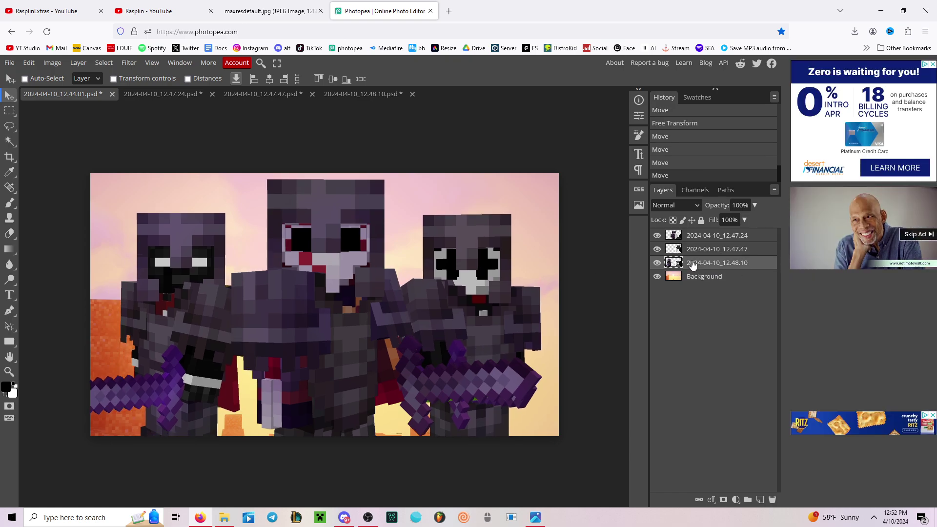
Enlarge the left-hand character (2024-04-10_12.48.10) with Free Transform, move it lower, and shift the right-hand character outward
click(29, 62)
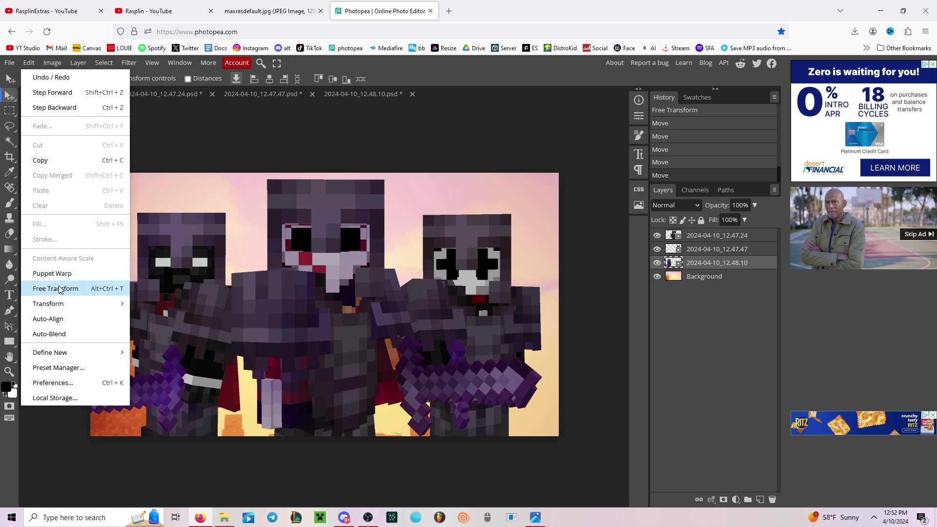
click(43, 312)
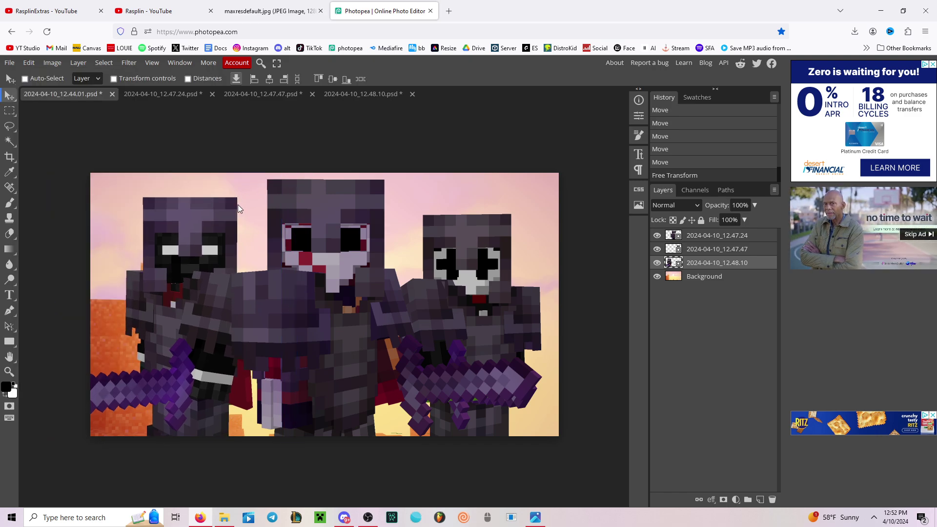
drag(238, 205, 230, 219)
drag(488, 273, 494, 274)
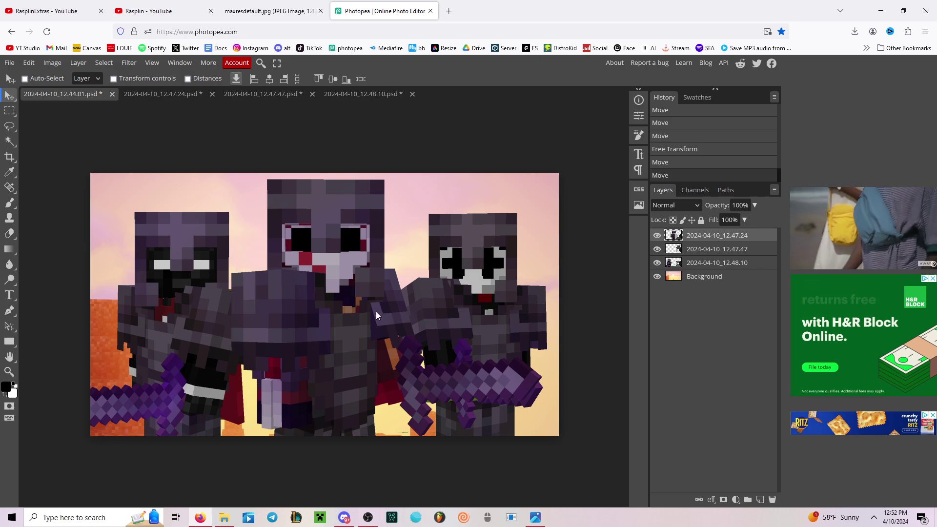
Compare the character layout and background colours with the reference thumbnail
click(269, 10)
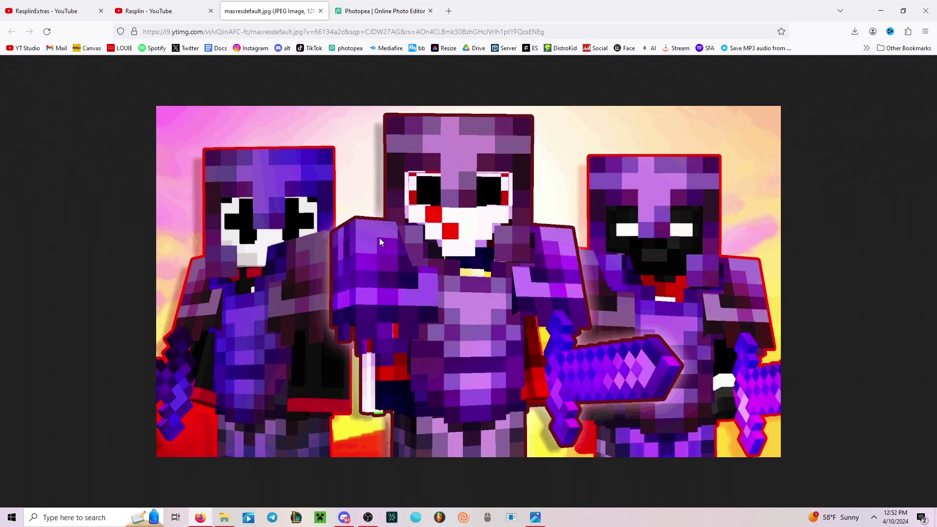
click(382, 11)
click(268, 10)
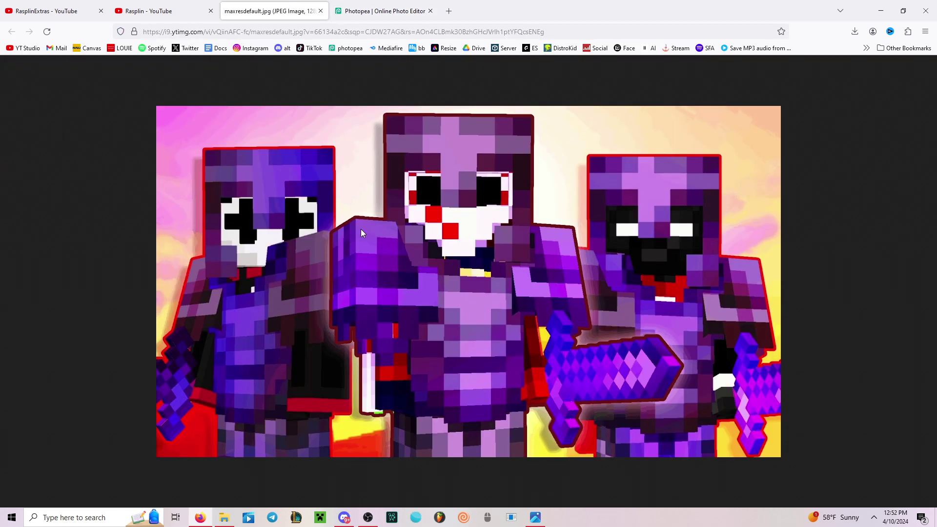
click(367, 6)
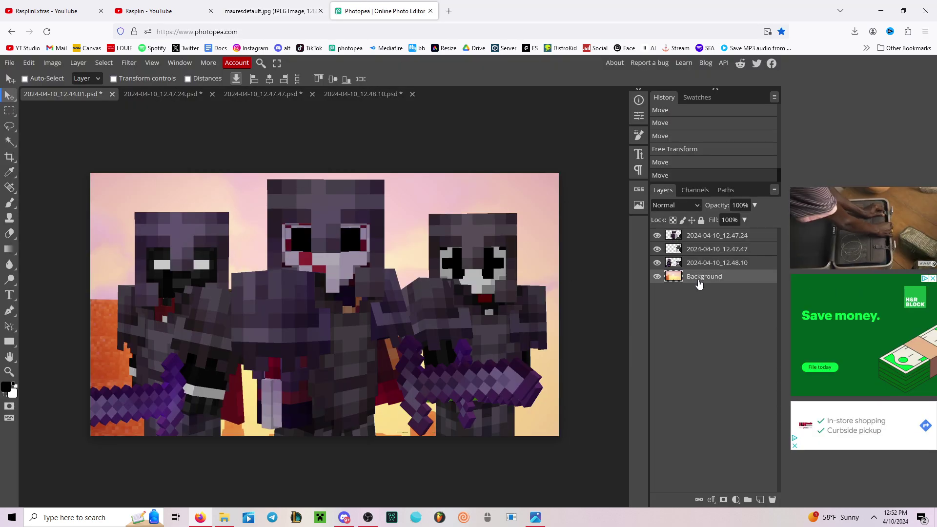
Hide the three character layers and adjust the Background layer to brightness 31 and contrast 80
click(656, 263)
click(656, 249)
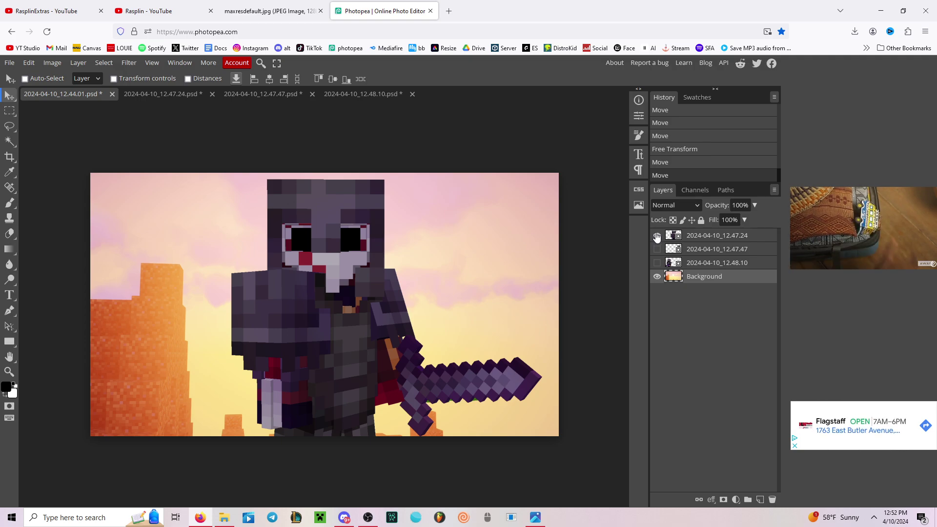
click(656, 235)
click(53, 66)
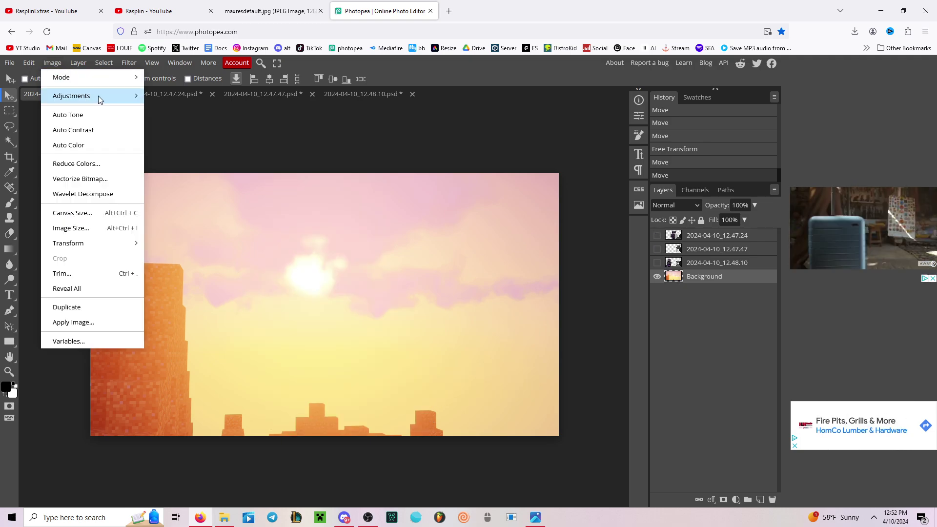
mouse_move(98, 96)
click(188, 96)
drag(149, 140, 480, 148)
drag(486, 177, 544, 210)
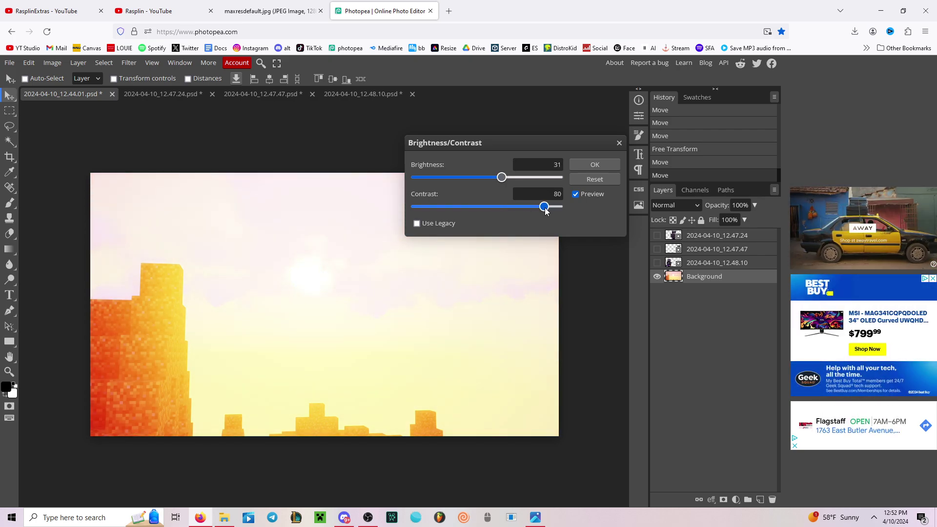
click(594, 164)
Increase the Background layer's colour intensity with a Vibrance adjustment
click(52, 63)
mouse_move(101, 95)
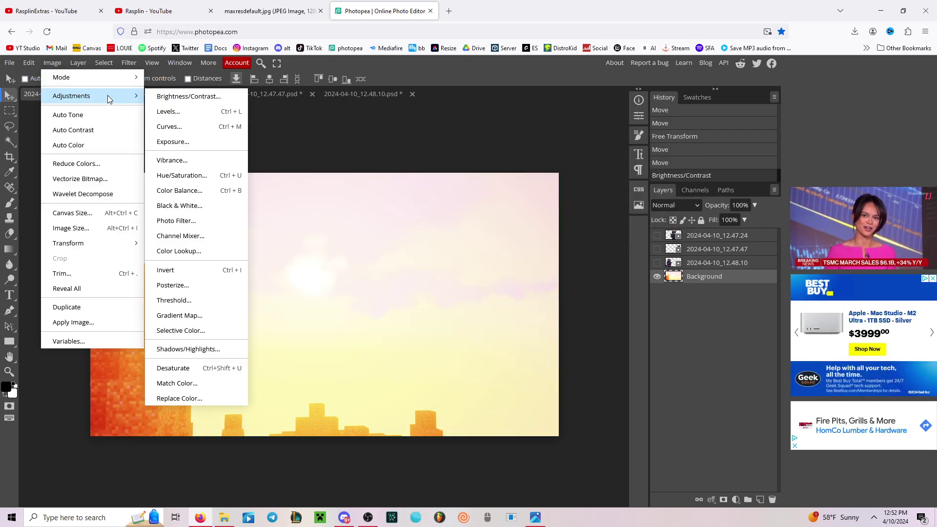
click(169, 160)
drag(165, 169, 184, 170)
drag(156, 199, 177, 200)
click(260, 161)
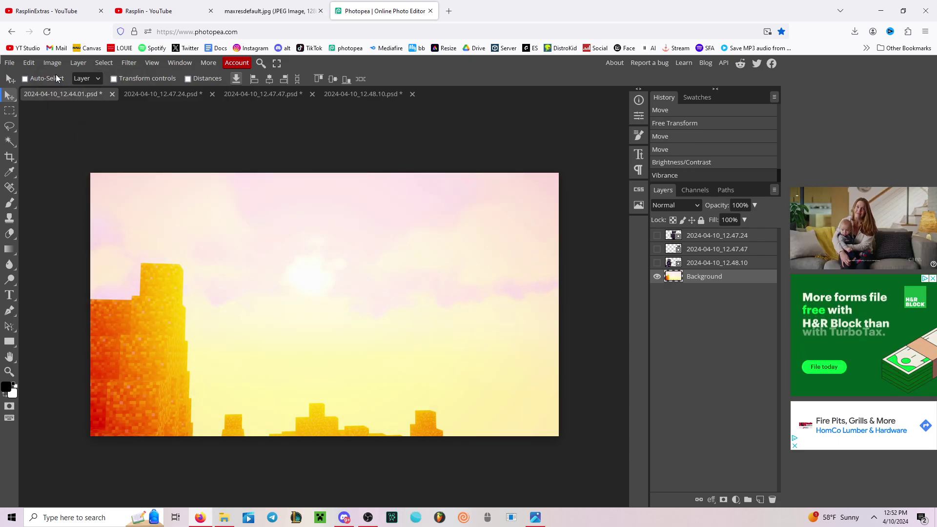
Apply Hue/Saturation to the Background layer with hue -17, saturation 55 and lightness -6
click(53, 64)
mouse_move(74, 95)
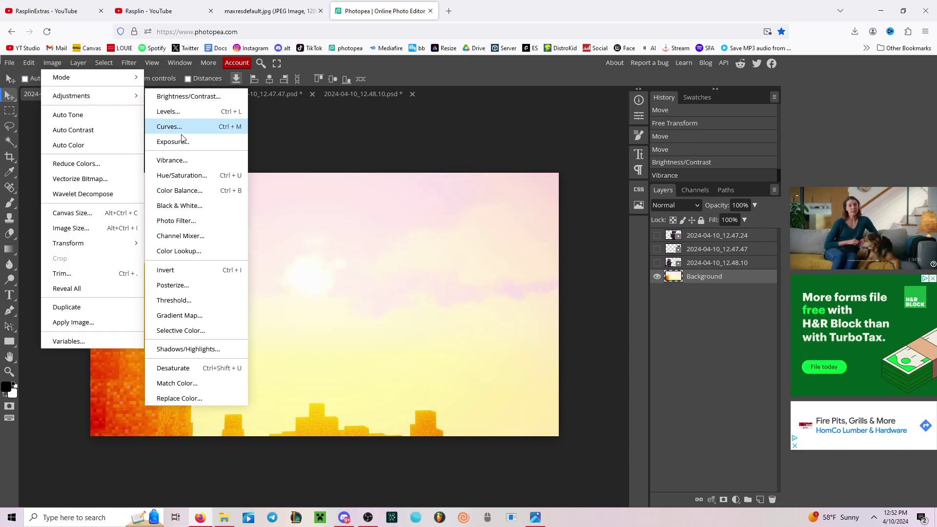
click(183, 175)
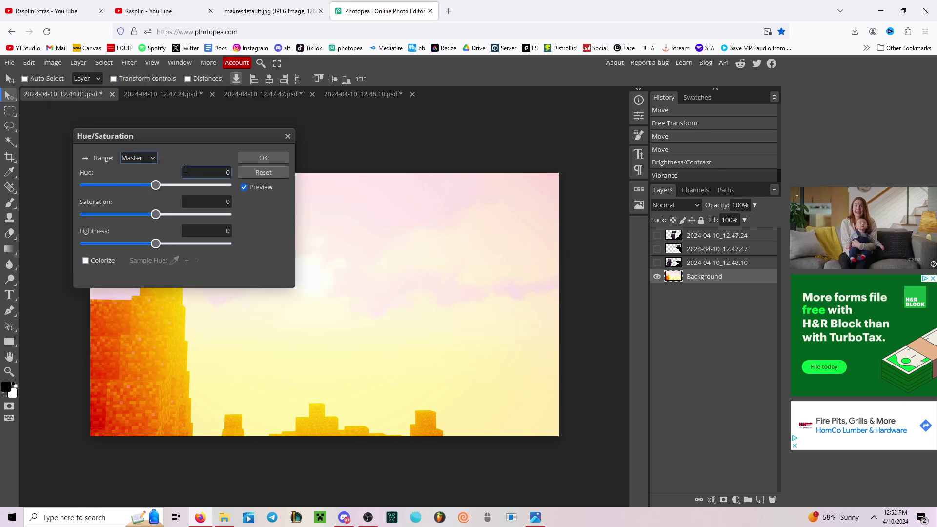
drag(178, 133, 543, 172)
drag(524, 251, 566, 252)
drag(525, 220, 517, 228)
drag(491, 174, 560, 147)
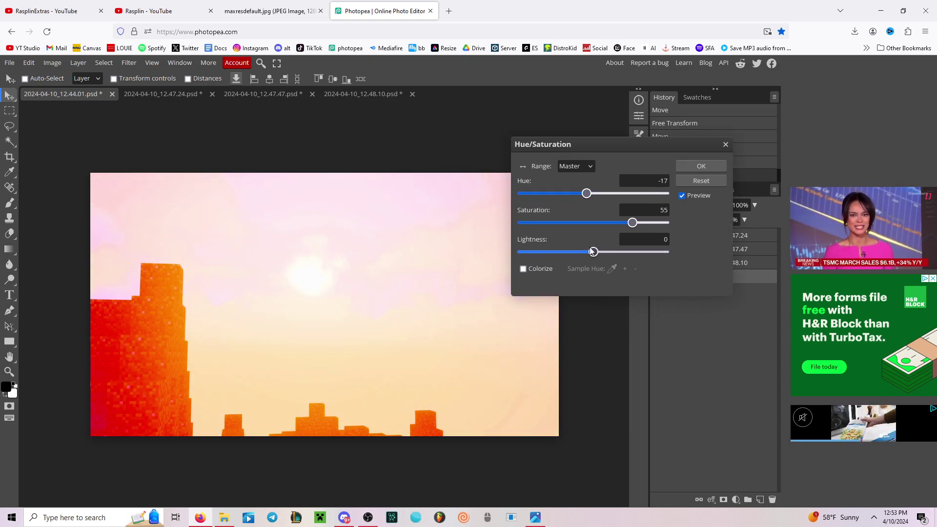
drag(592, 252, 589, 251)
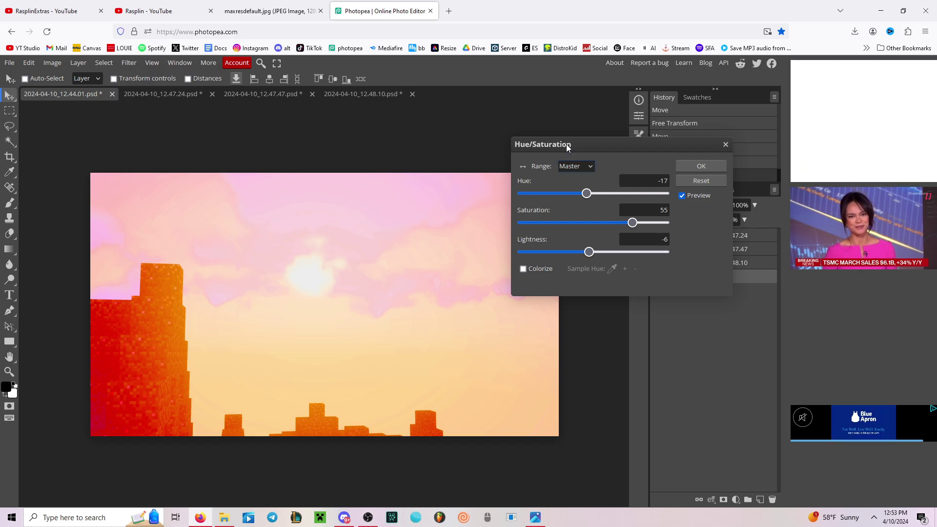
Check the background colours against the reference thumbnail and show the three character layers again
click(293, 9)
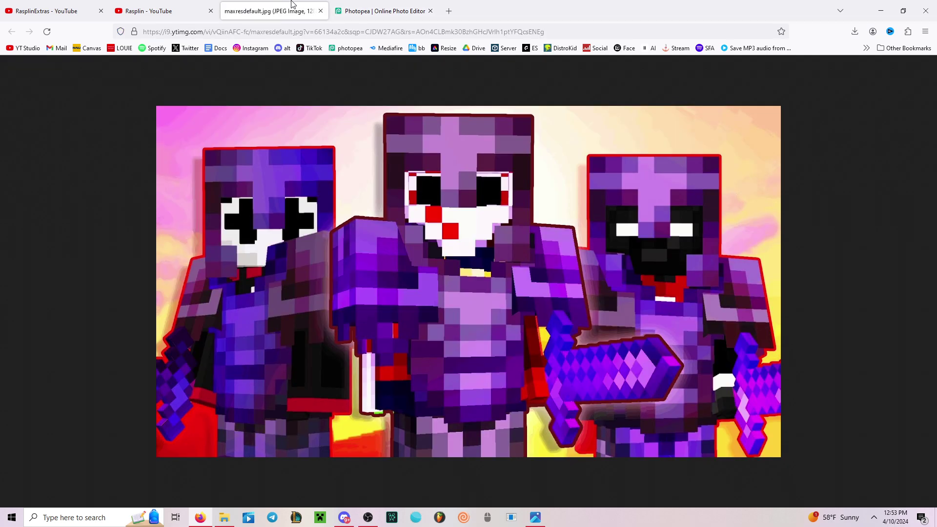
click(386, 5)
click(656, 263)
click(656, 249)
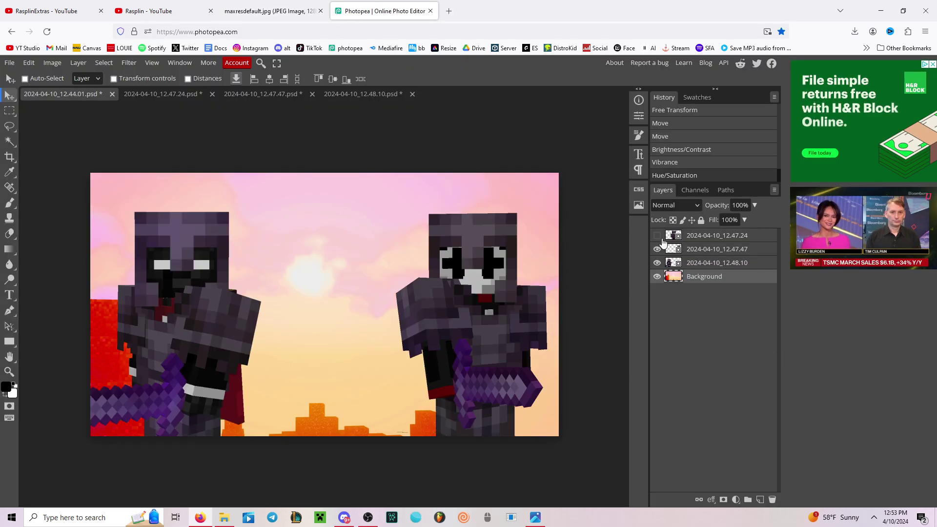
click(656, 235)
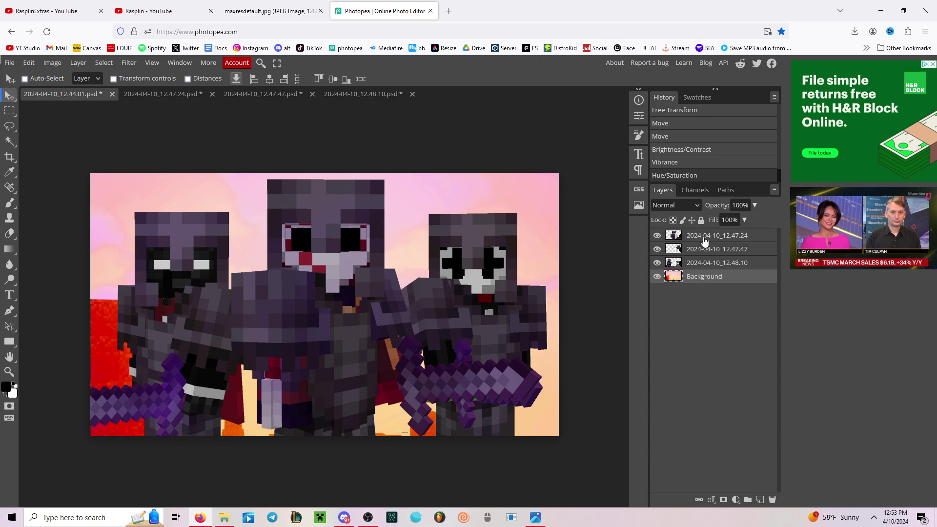
Raise the brightness and contrast of the central character layer, 2024-04-10_12.47.24
click(52, 62)
mouse_move(115, 99)
click(188, 98)
drag(423, 164, 451, 145)
drag(522, 183, 555, 188)
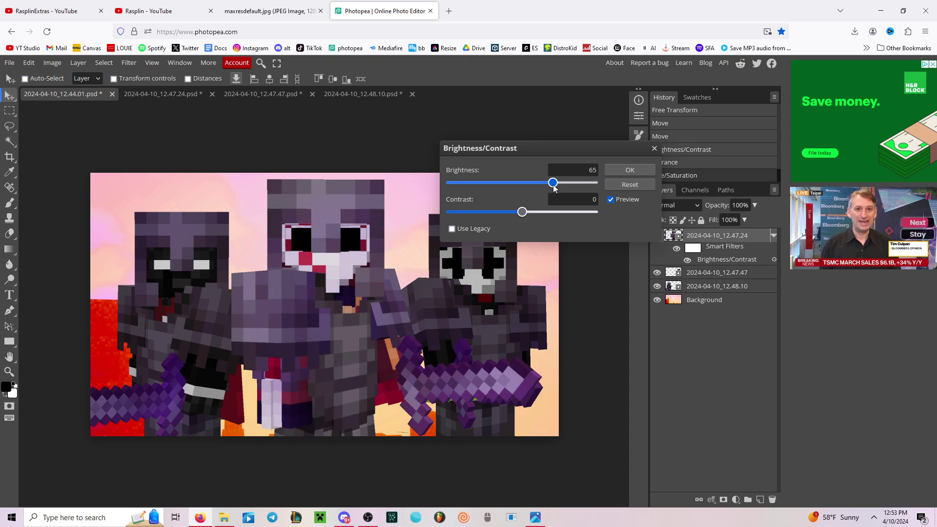
drag(522, 215, 564, 187)
click(616, 175)
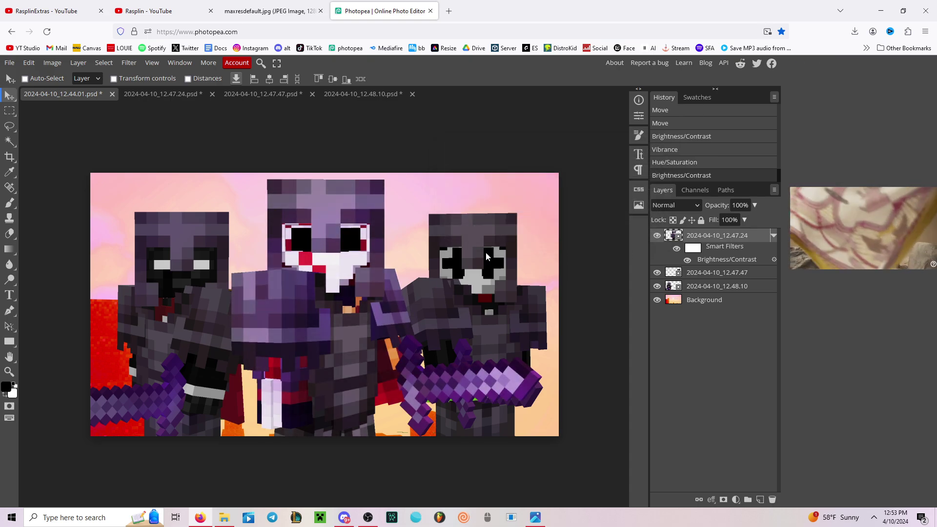
Raise the brightness and contrast of the right-hand character layer, 2024-04-10_12.47.47, to match the central character
key(alt+bracketleft)
click(52, 63)
mouse_move(98, 95)
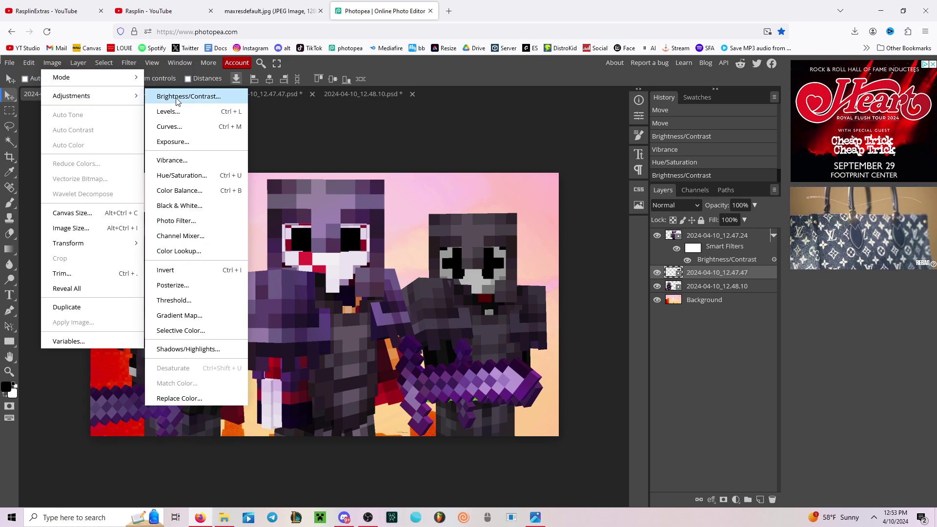
click(220, 92)
drag(537, 184, 558, 183)
drag(522, 212, 558, 215)
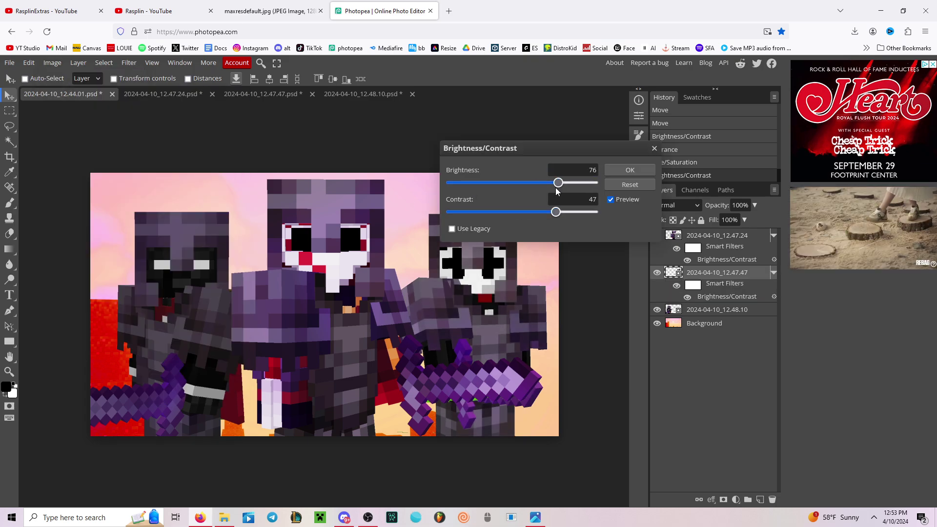
drag(557, 182, 567, 210)
click(630, 169)
Adjust the left-hand character layer, 2024-04-10_12.48.10, to brightness 86 and contrast 61
key(alt+bracketleft)
key(ctrl+alt+f)
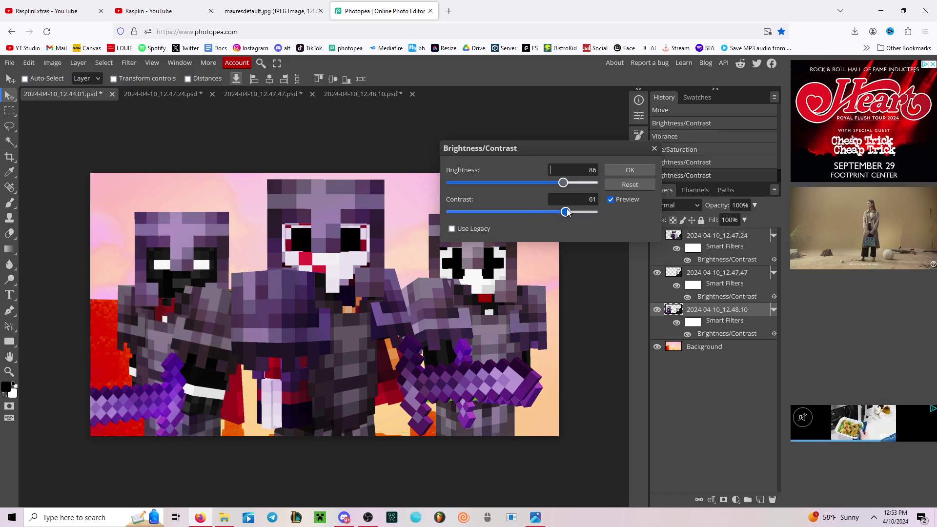
click(630, 169)
Apply a Vibrance adjustment to the central character layer, 2024-04-10_12.47.24, to intensify its purple armour
key(alt+bracketright)
key(alt+bracketright)
click(52, 62)
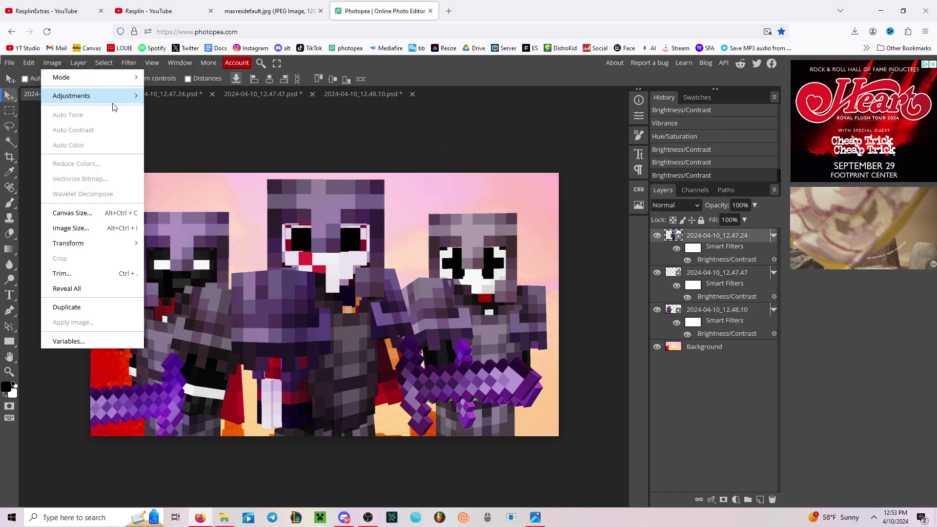
mouse_move(113, 100)
click(168, 157)
drag(151, 140, 537, 126)
key(Return)
Boost both outer characters with Vibrance, adding Brightness/Contrast to the left one and Hue/Saturation to the right one, and compare with the reference thumbnail
key(alt+bracketleft)
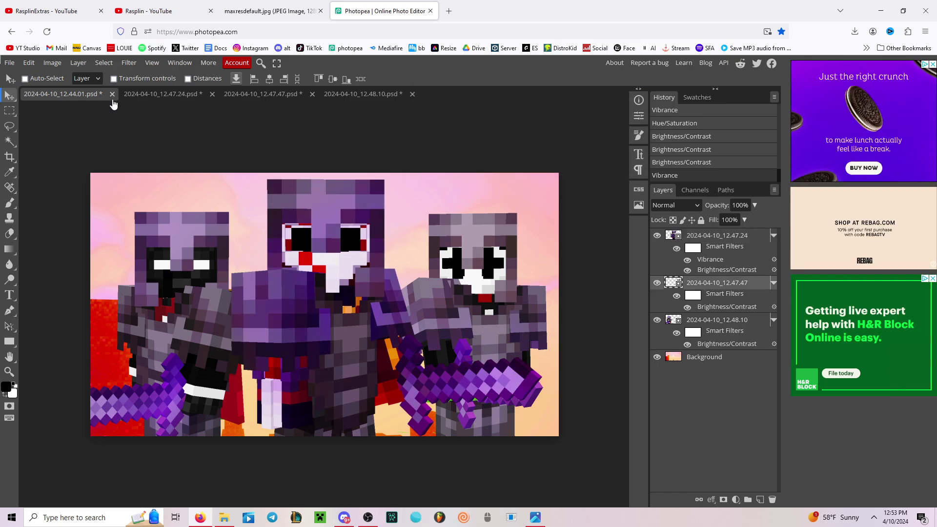
click(51, 63)
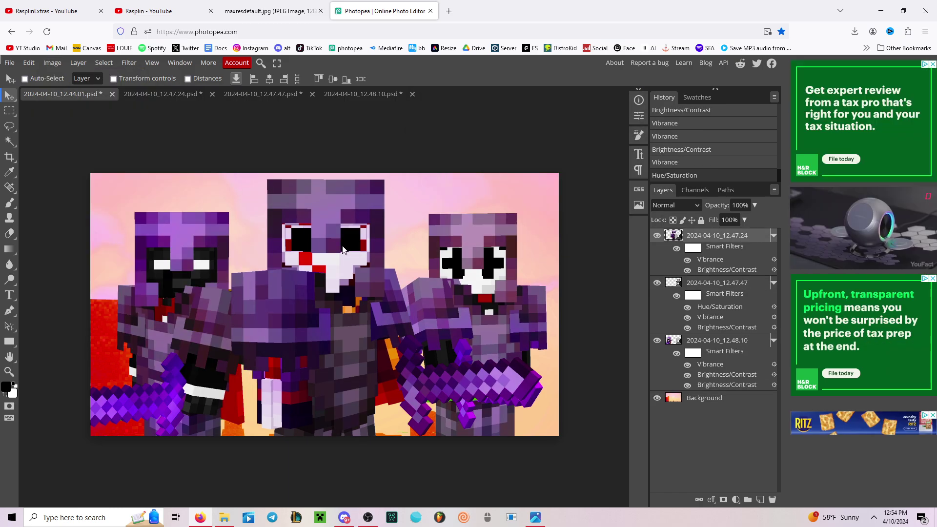
key(ctrl+shift+Tab)
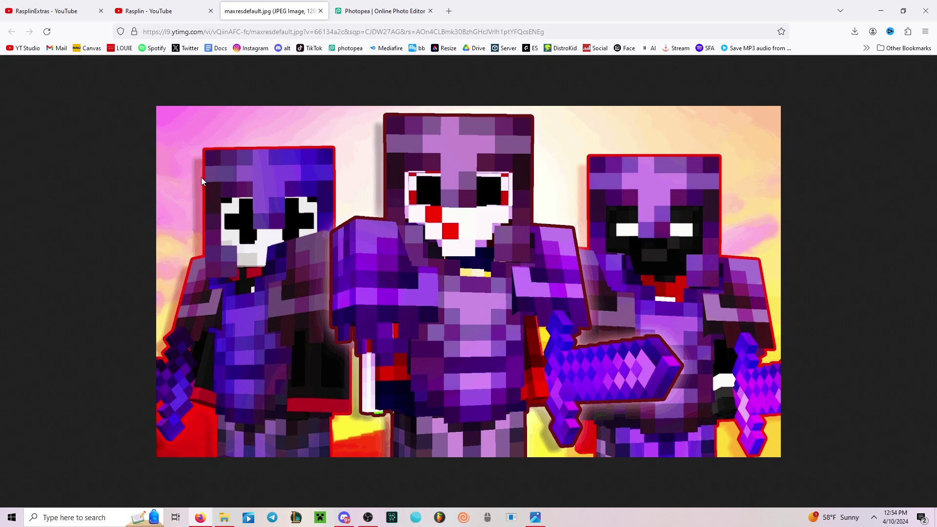
click(380, 11)
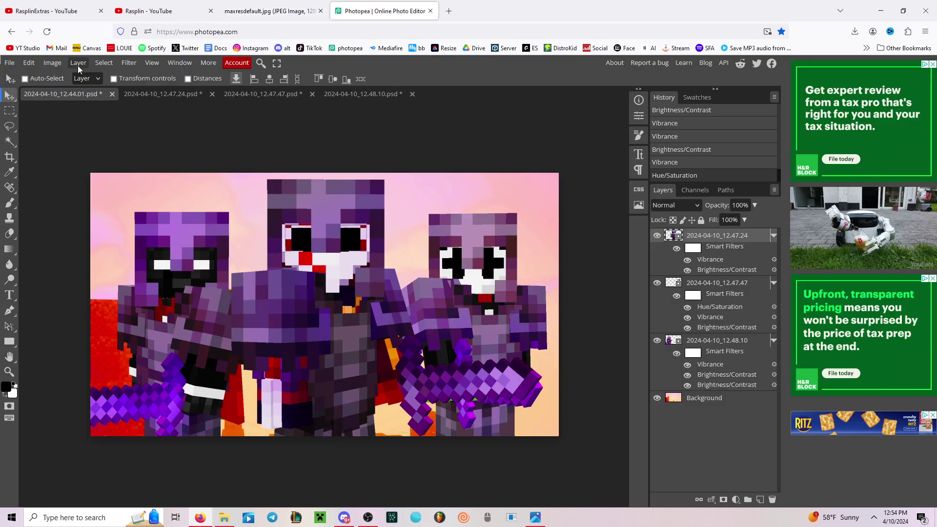
Add a dark red Stroke layer style around the central character layer, 2024-04-10_12.47.24
click(52, 63)
click(78, 63)
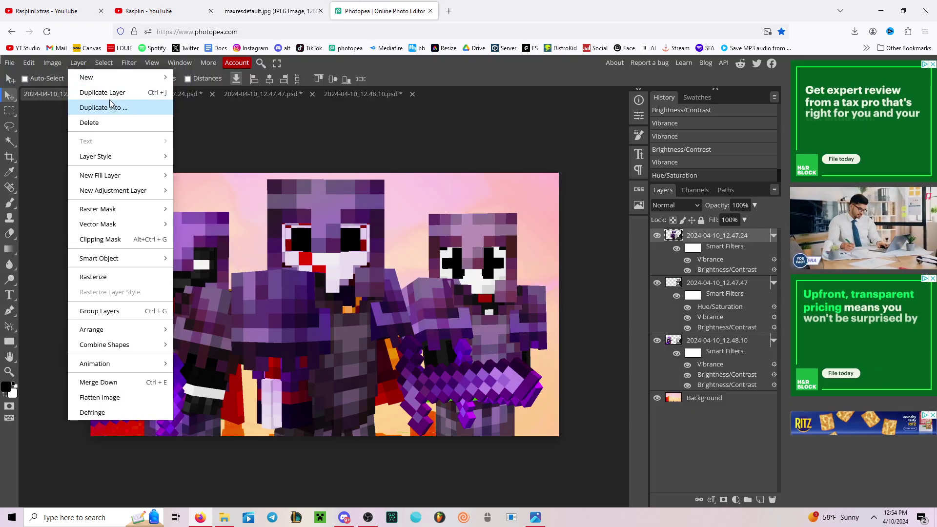
mouse_move(166, 156)
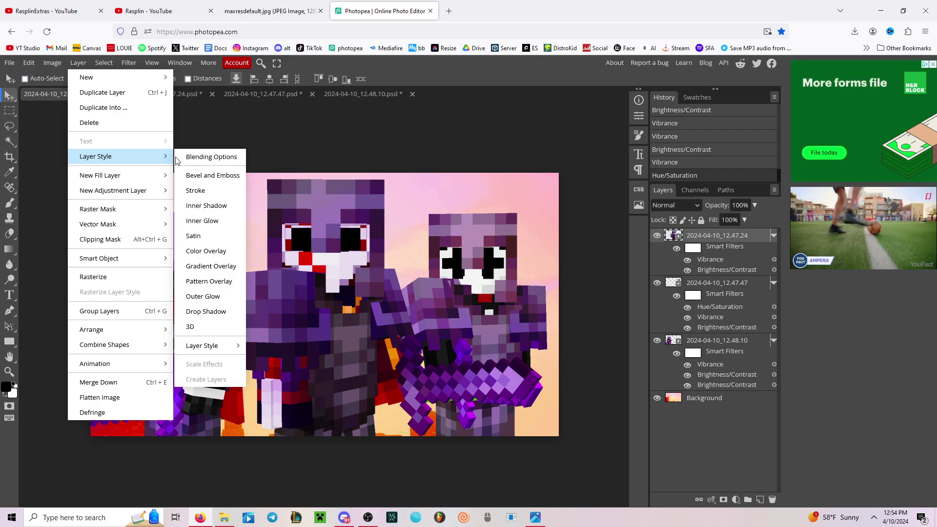
click(195, 191)
drag(638, 192, 645, 192)
key(Return)
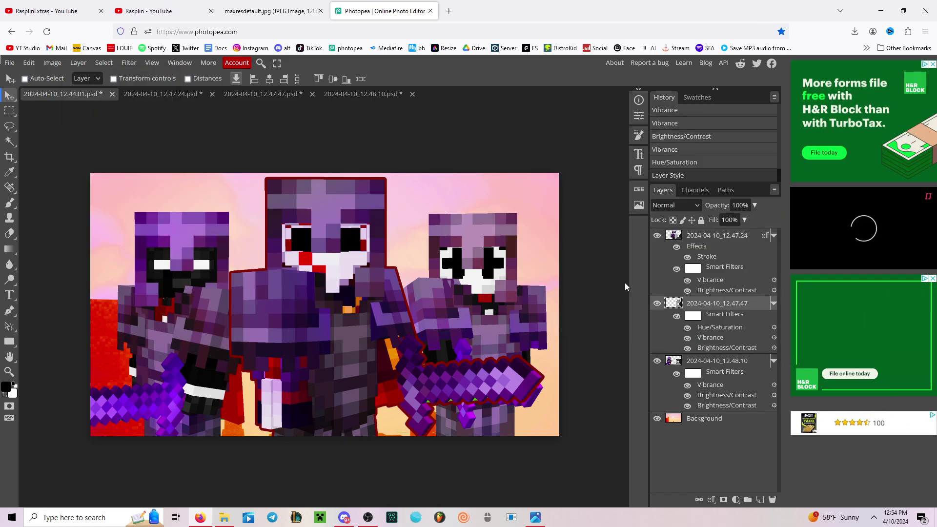
Outline both outer character layers with a bright red Stroke layer style
click(78, 63)
mouse_move(151, 162)
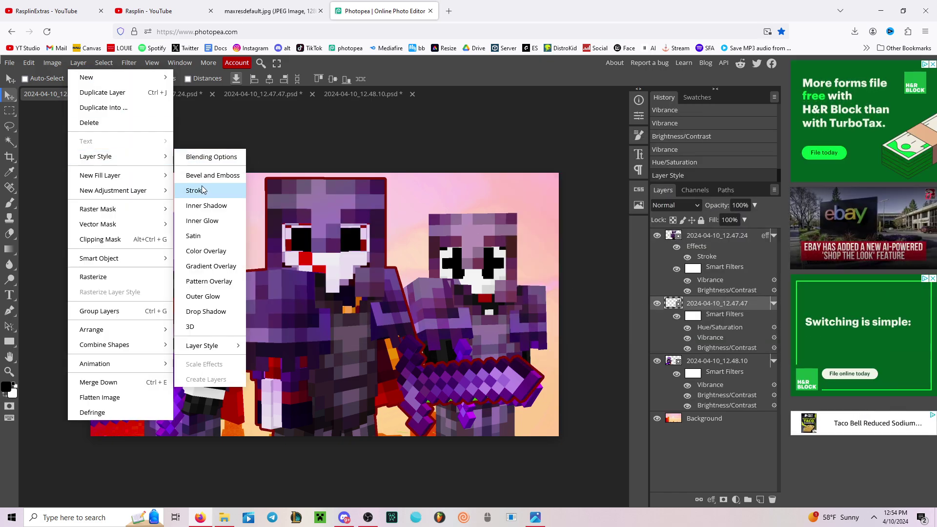
click(204, 187)
key(Return)
ctrl+click(546, 287)
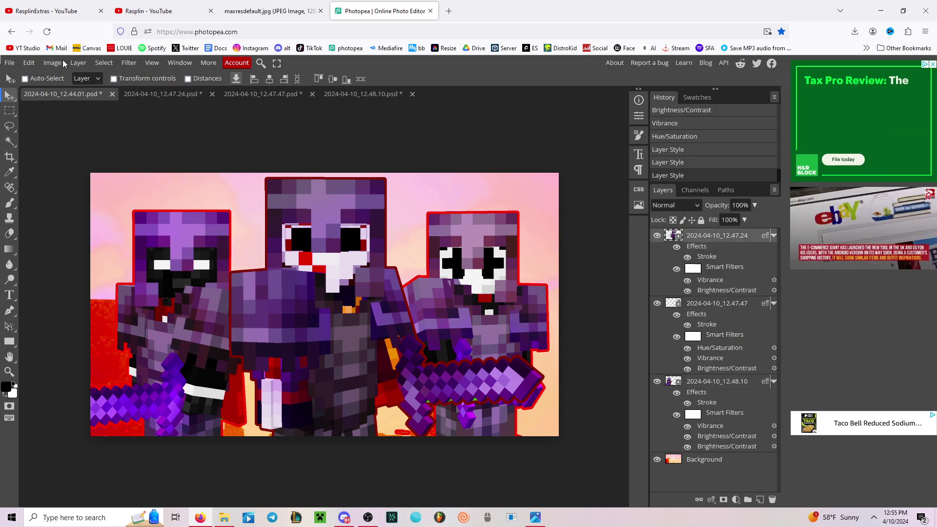
Add a black Multiply drop shadow with distance 27 px and size 13 px to the central character layer
click(78, 63)
mouse_move(151, 162)
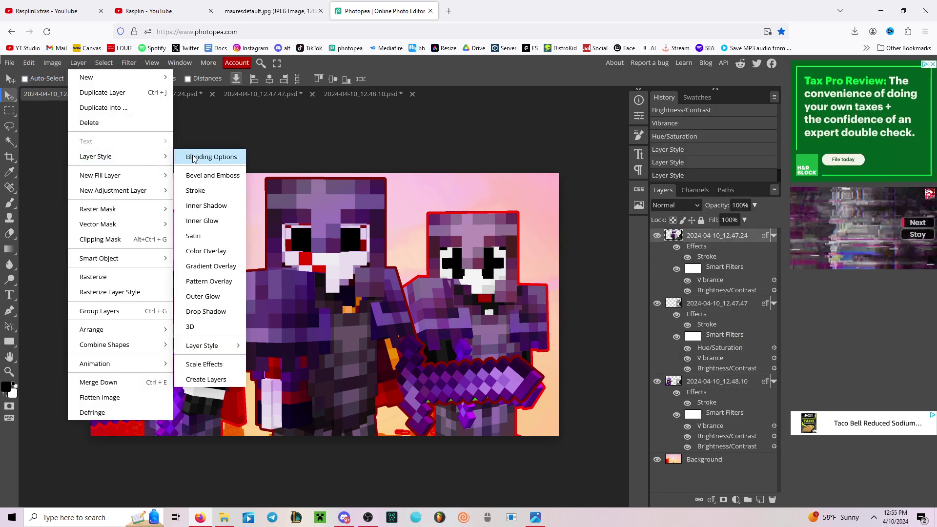
click(210, 157)
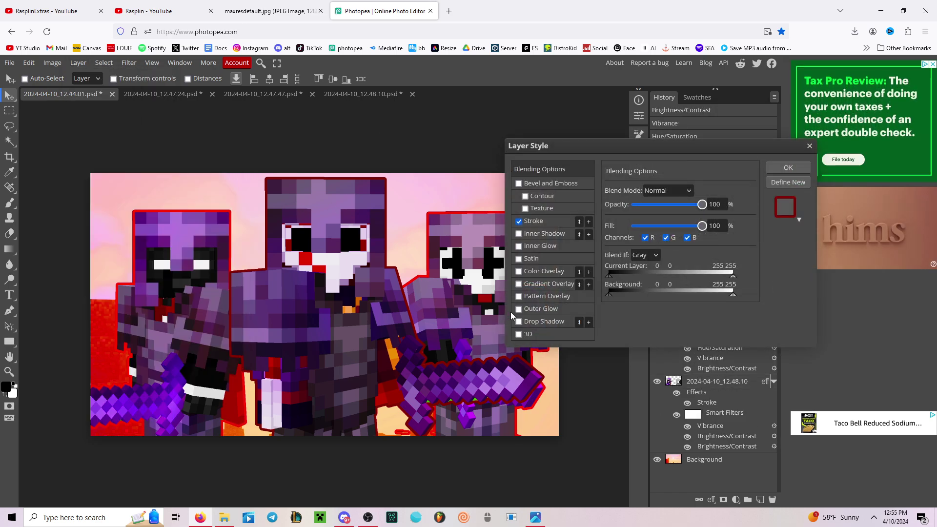
click(536, 321)
drag(685, 204, 692, 209)
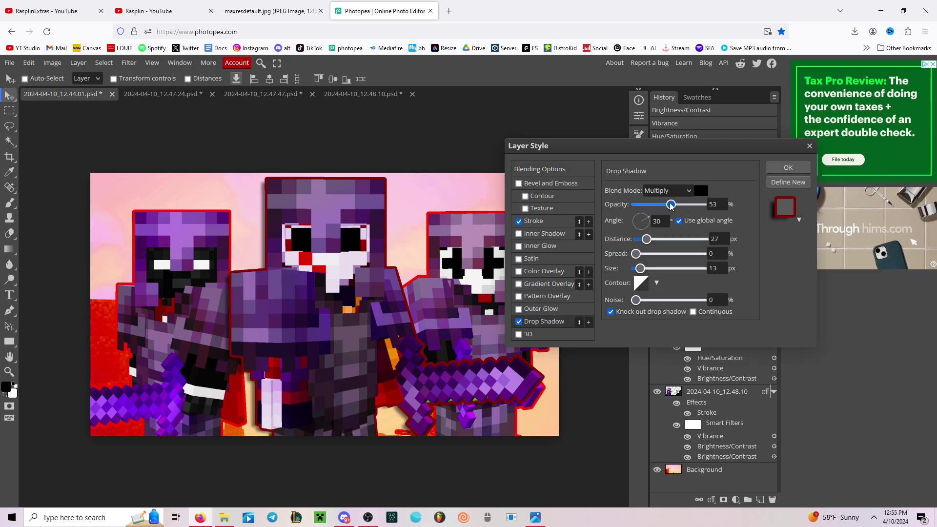
key(Return)
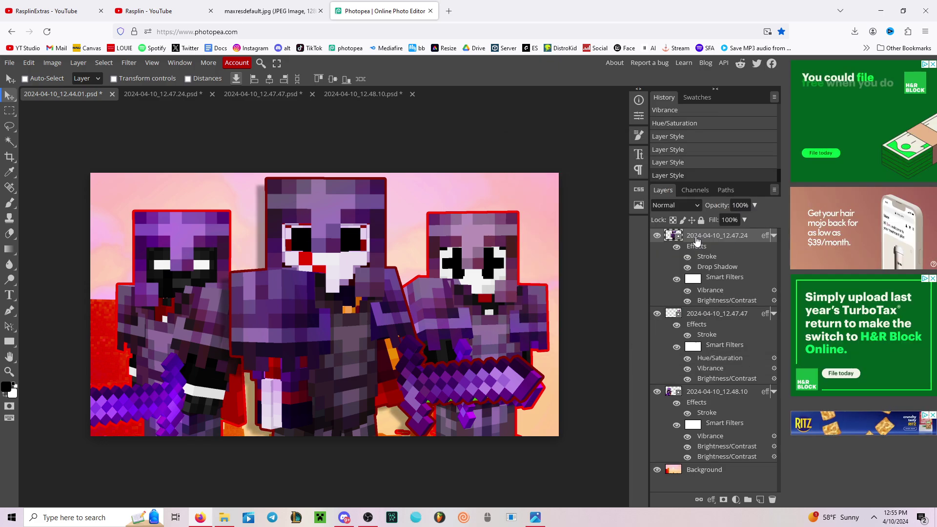
Reuse the central character's layer style to give both outer character layers a matching drop shadow
right_click(697, 241)
mouse_move(641, 455)
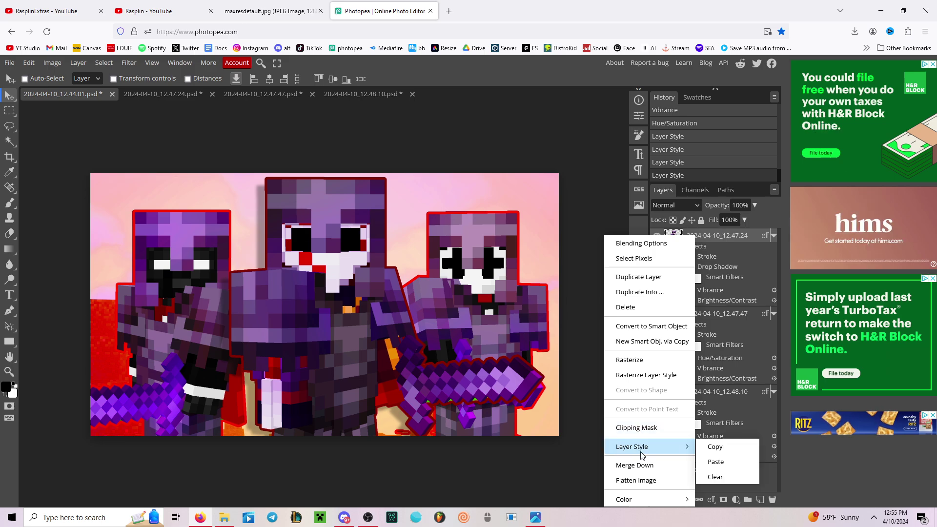
click(715, 446)
right_click(718, 314)
mouse_move(680, 455)
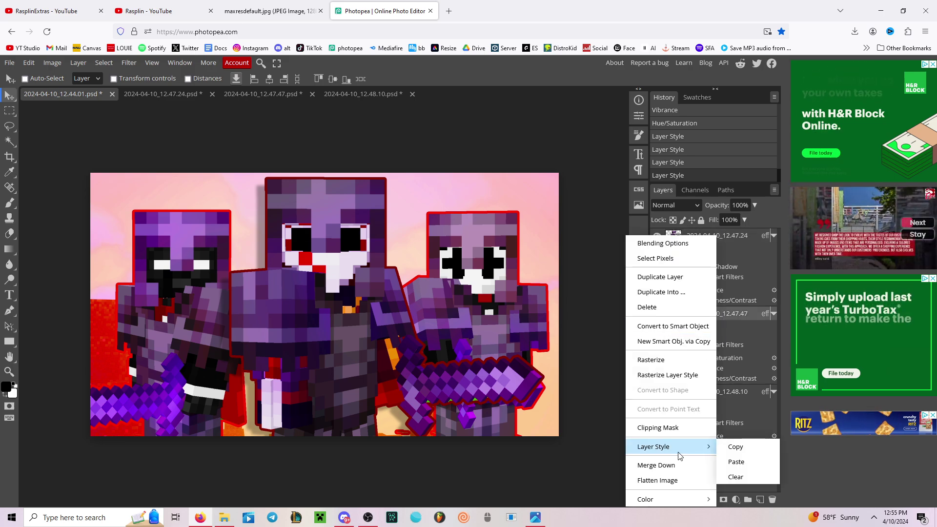
click(735, 461)
scroll(725, 383, down, 1)
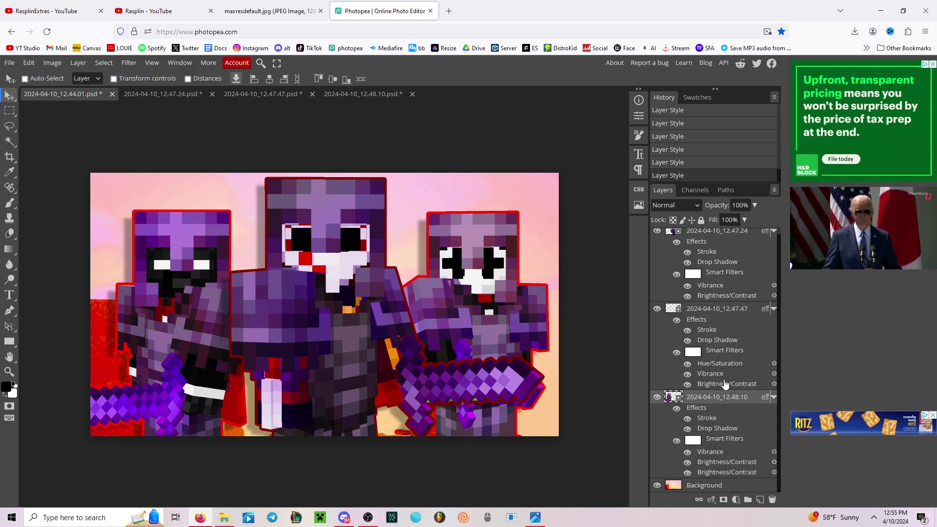
scroll(712, 381, up, 1)
scroll(717, 381, down, 1)
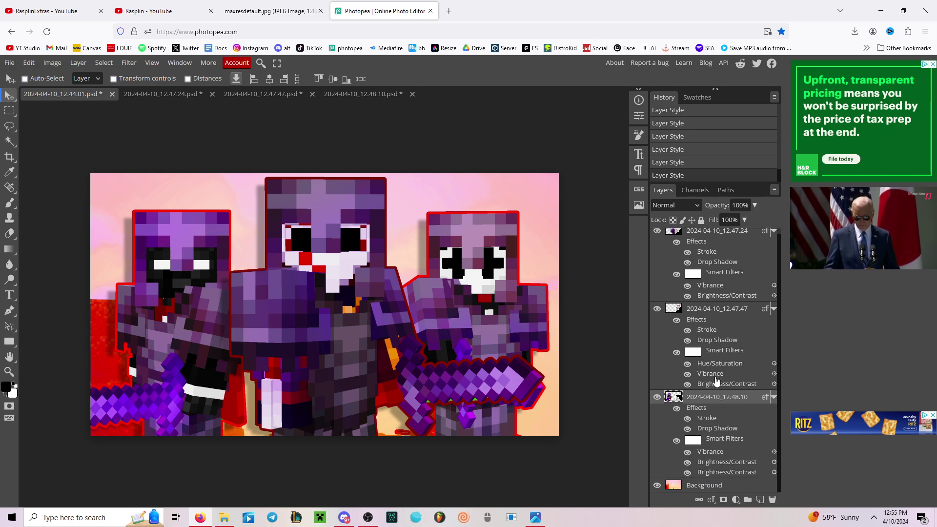
Give the central character a white Screen outer glow, size 81 px with reduced opacity, and compare the composition with the reference thumbnail
click(773, 231)
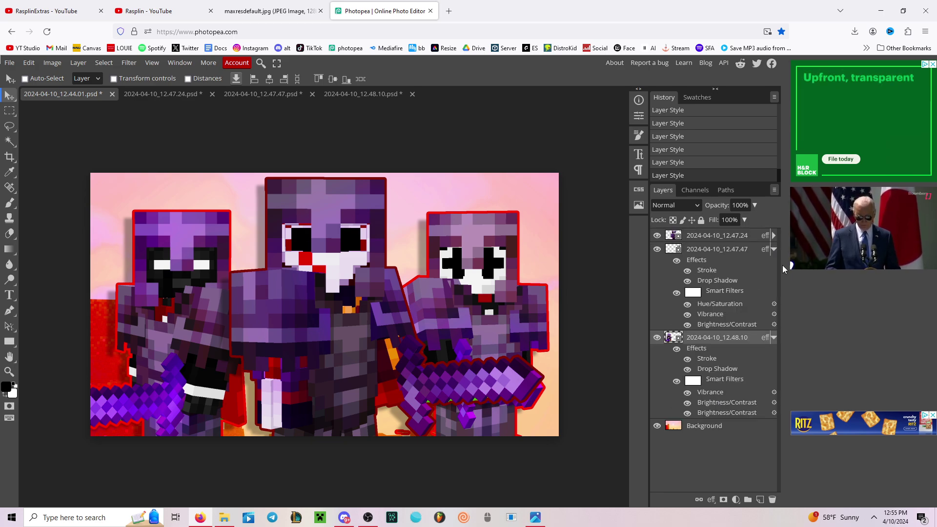
click(78, 62)
click(215, 153)
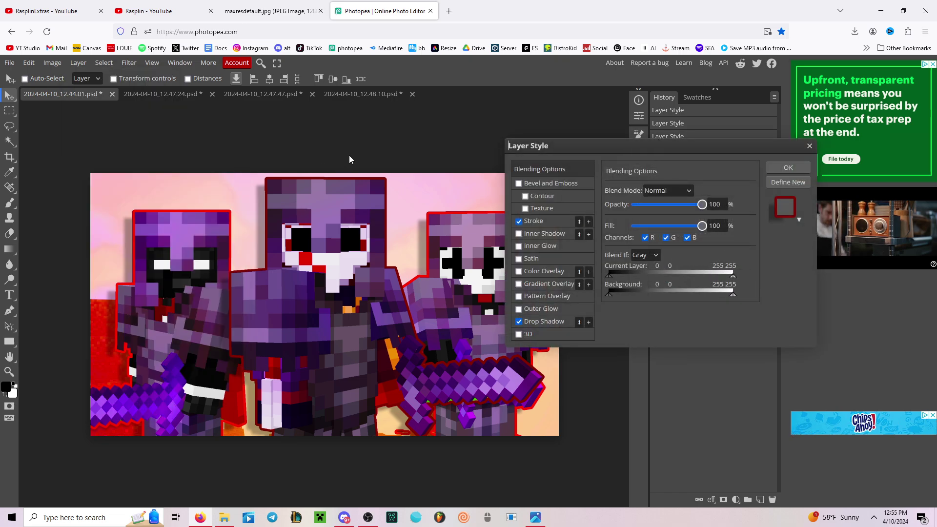
click(539, 308)
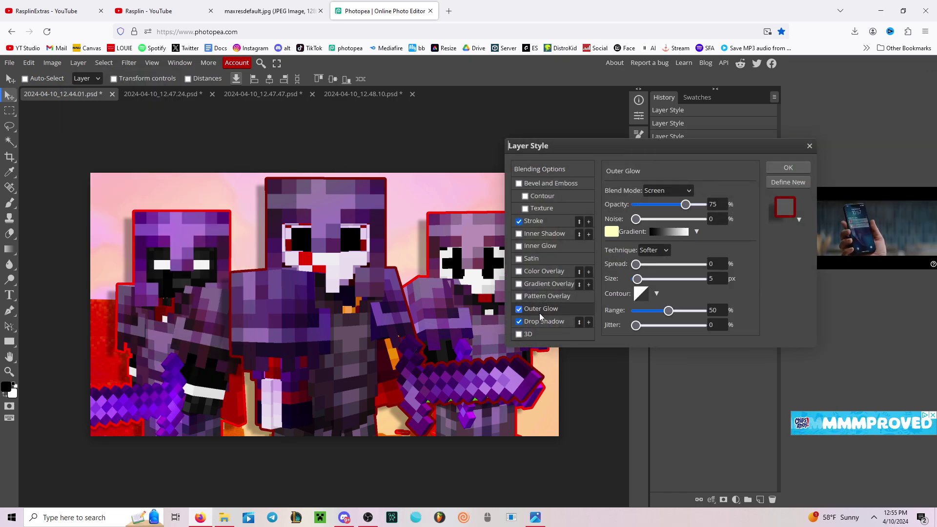
drag(637, 279, 674, 278)
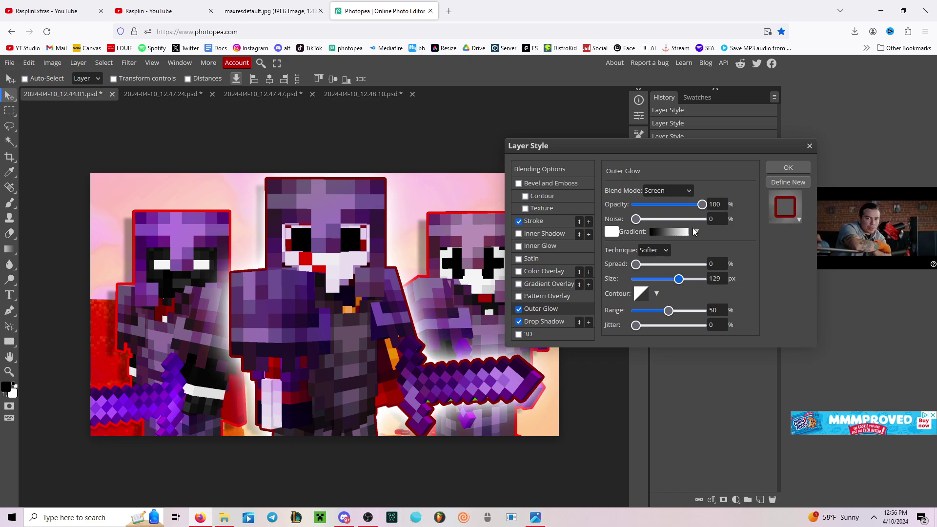
drag(701, 204, 657, 208)
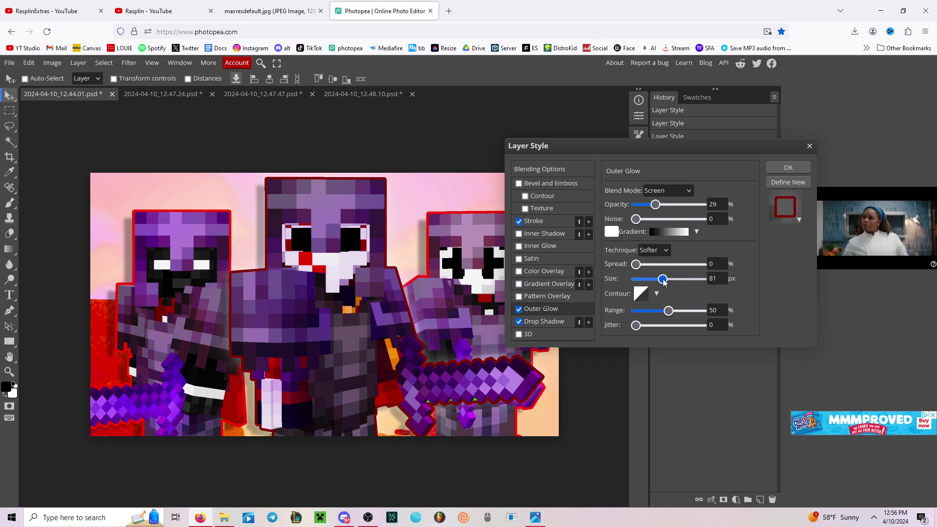
drag(655, 205, 666, 207)
click(781, 167)
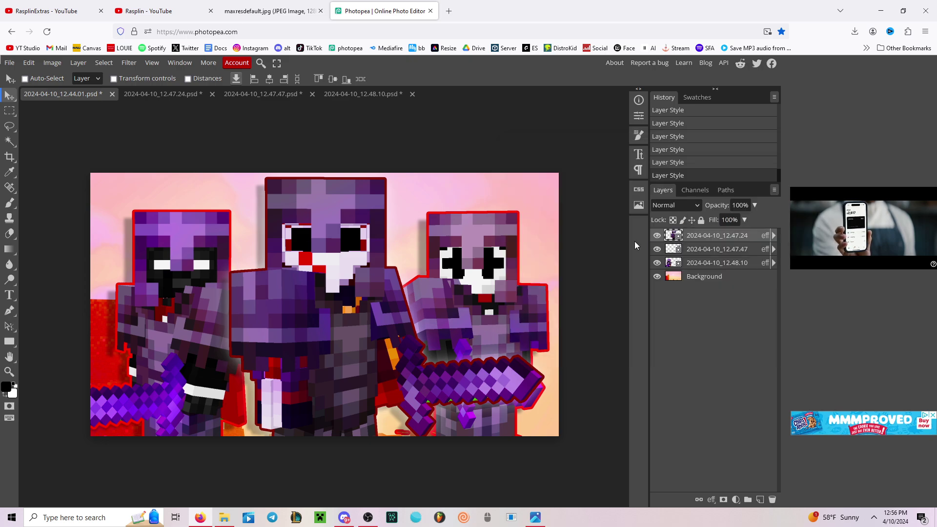
key(ctrl+shift+Tab)
key(ctrl+Tab)
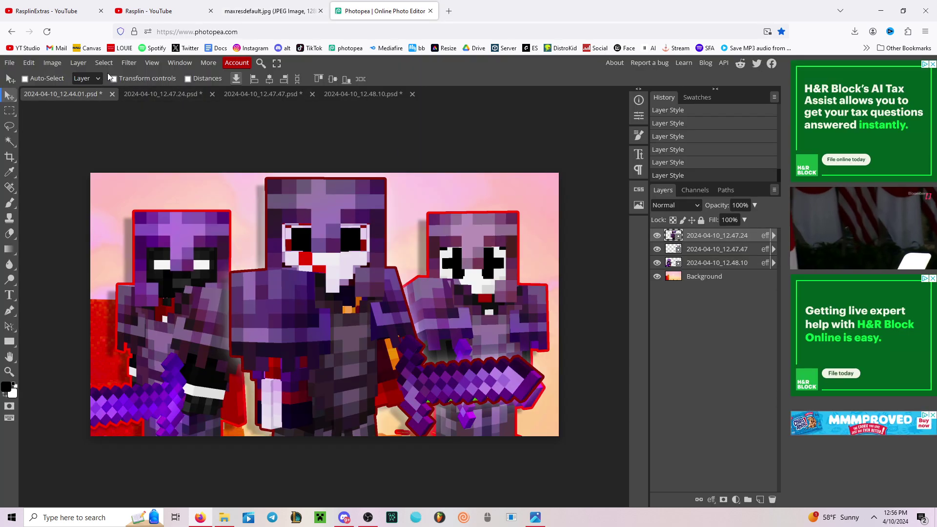
key(ctrl+shift+Tab)
key(ctrl+Tab)
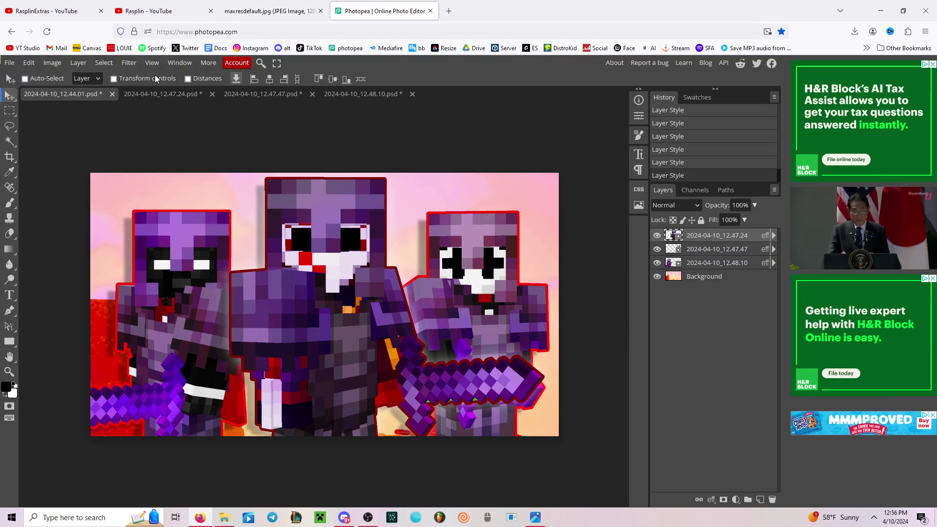
Try a Lens Flare on the central character layer, undo the last layer move and disable the flare
click(129, 62)
mouse_move(146, 266)
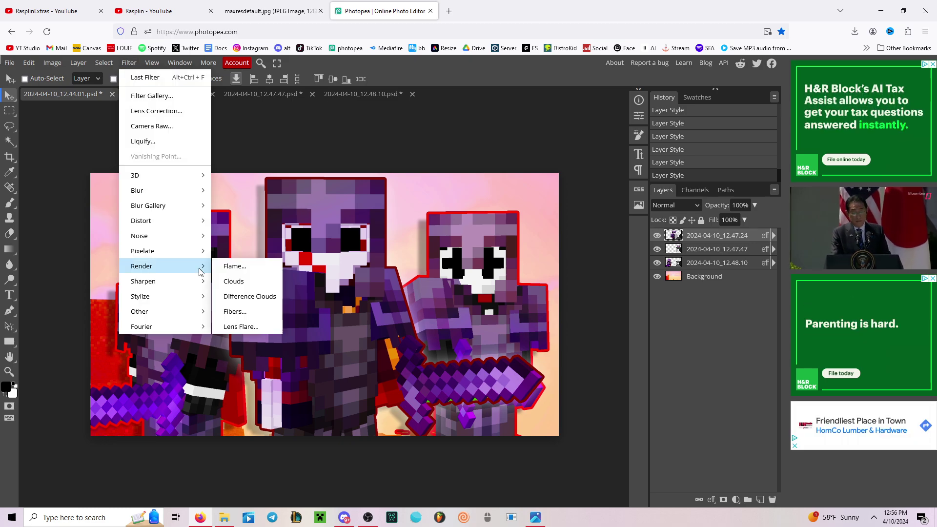
click(241, 326)
drag(254, 206, 307, 234)
key(Return)
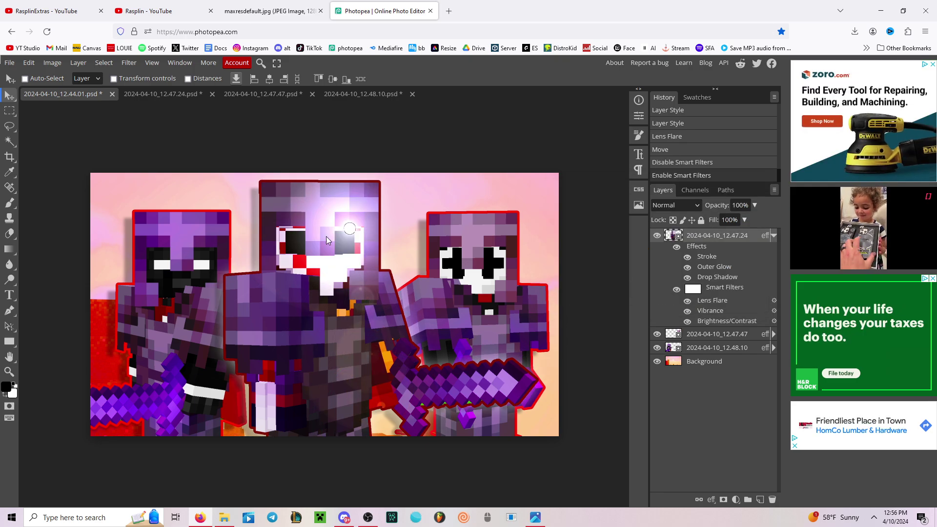
key(Left)
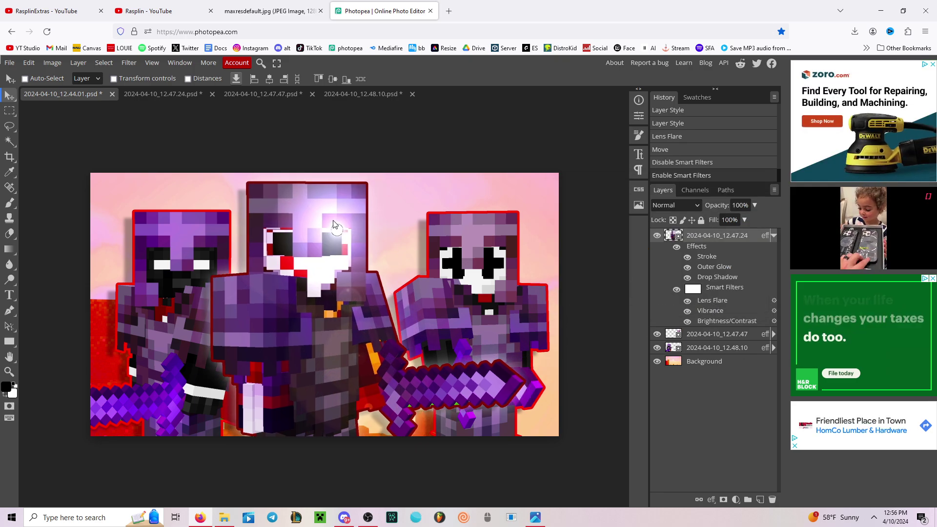
key(ctrl+z)
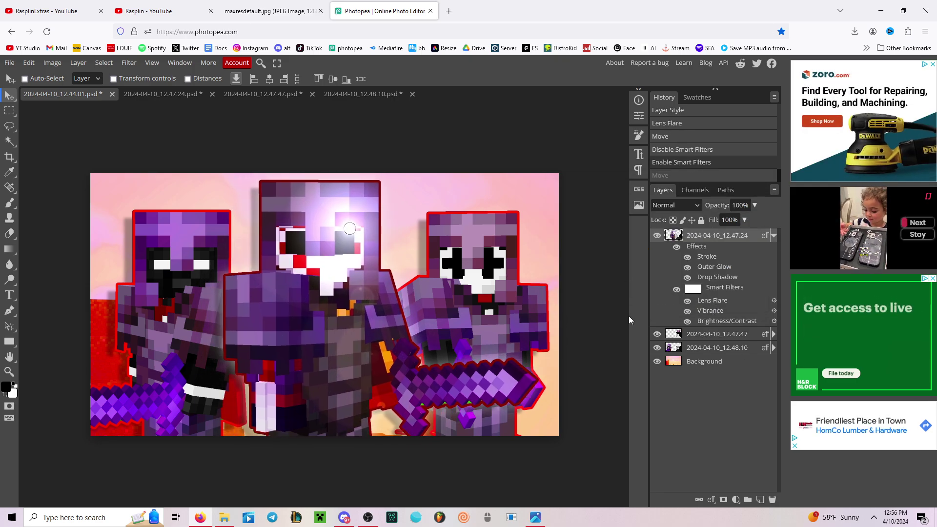
click(687, 300)
Render a Lens Flare with increased brightness on the Background layer, behind the left-hand character
click(703, 369)
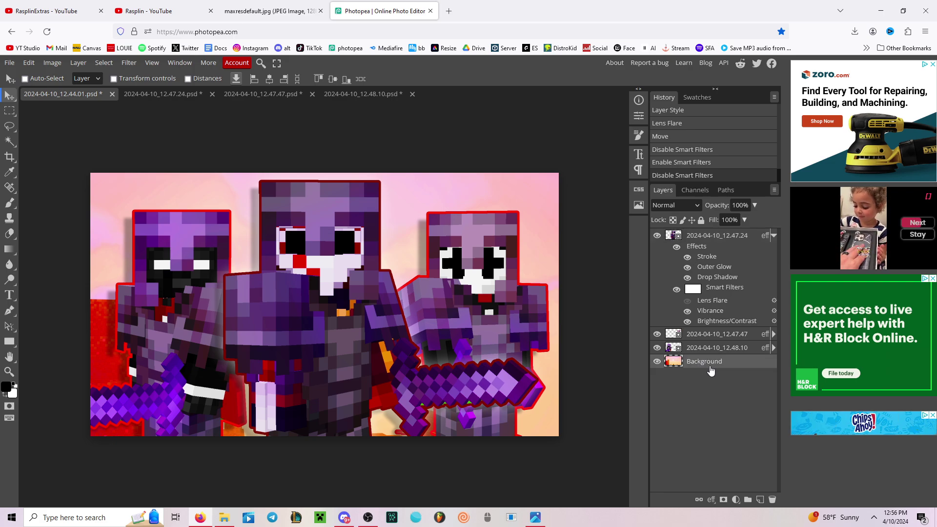
double_click(712, 373)
key(Return)
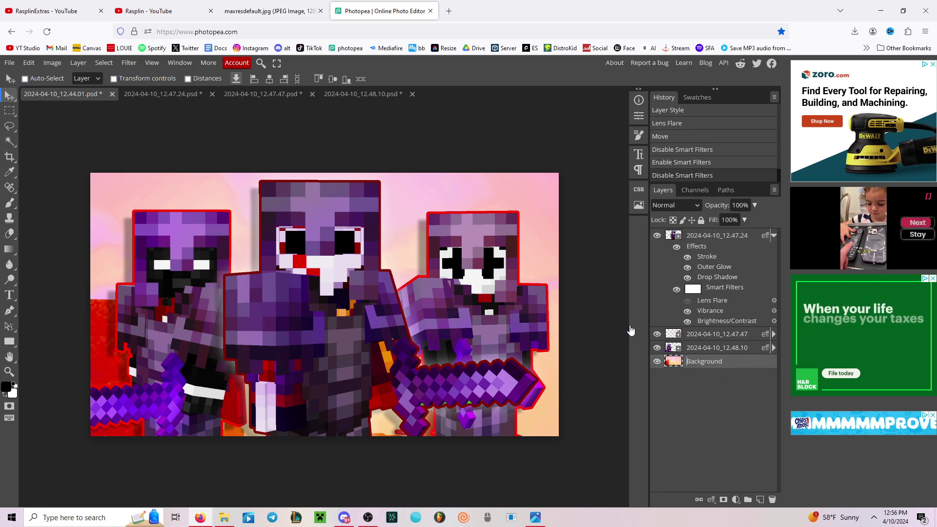
click(129, 62)
mouse_move(192, 267)
click(234, 311)
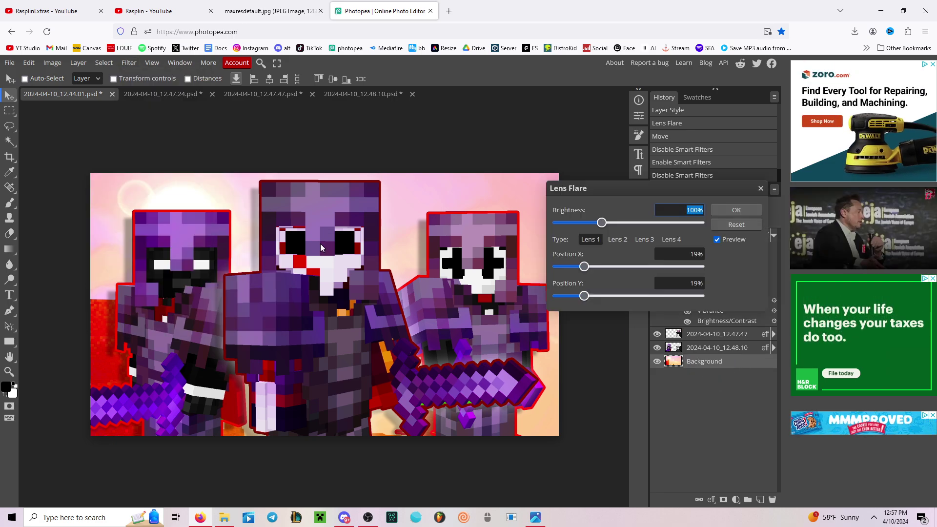
drag(601, 223, 660, 225)
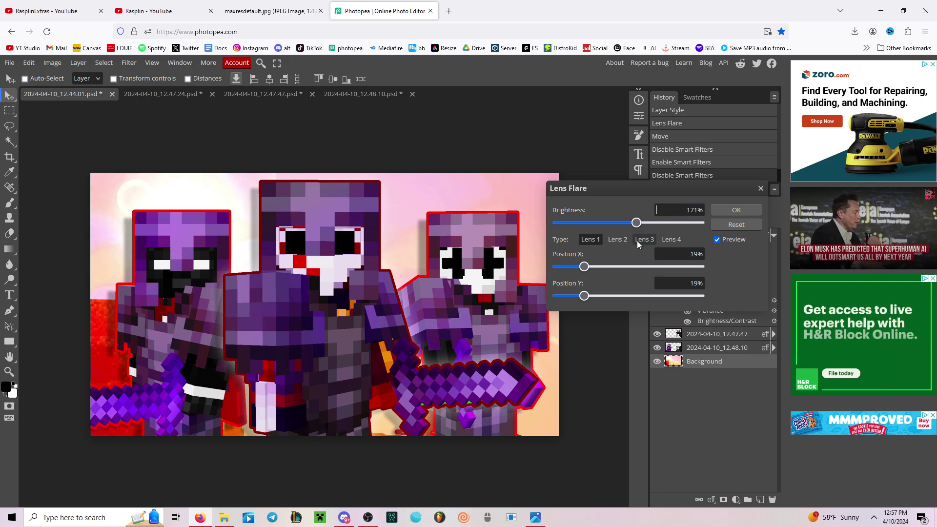
key(Return)
Render a second bright Lens Flare on the Background layer between the central and right-hand characters
click(129, 62)
mouse_move(195, 266)
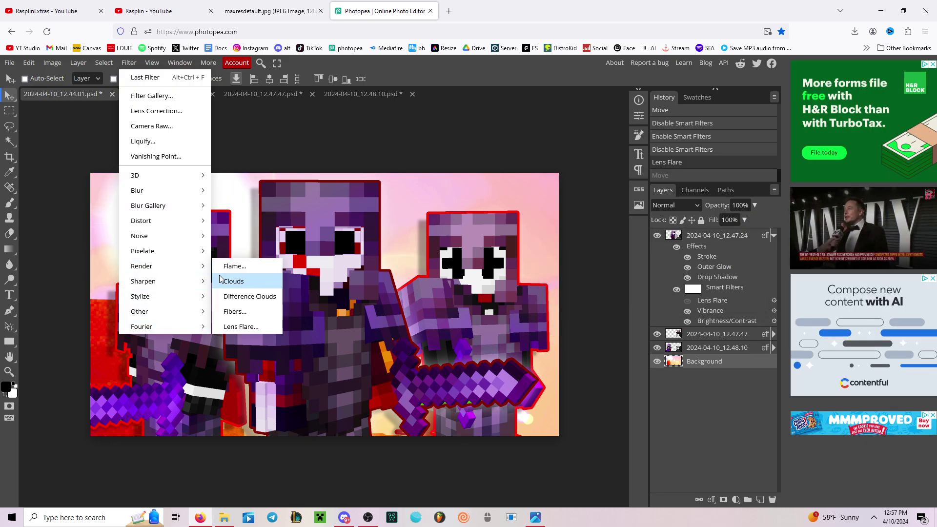
click(239, 326)
key(Return)
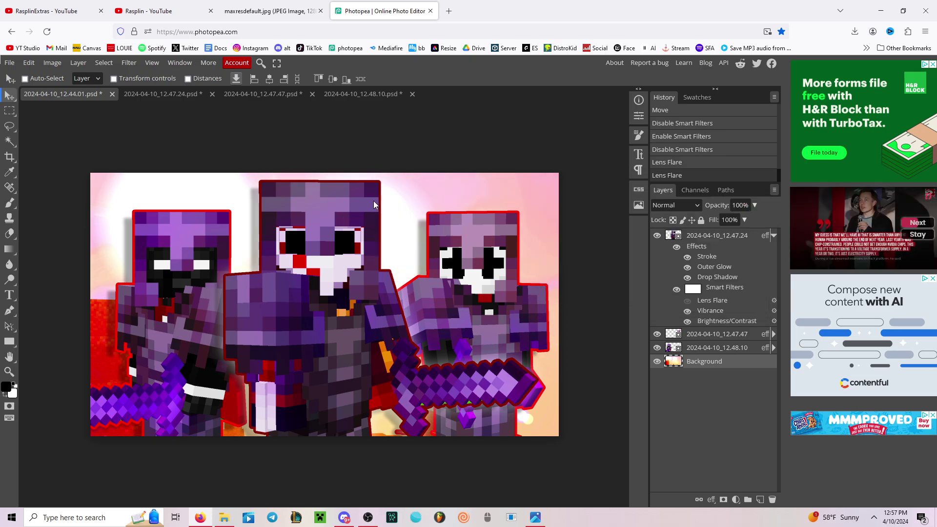
Compare the composition with the reference thumbnail and add another Vibrance adjustment to the central character layer
click(285, 4)
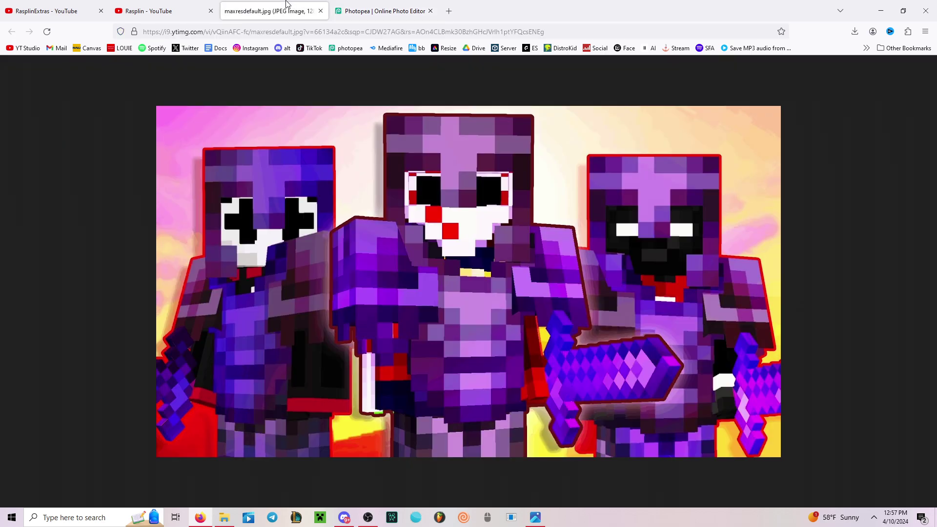
click(375, 5)
click(276, 5)
click(361, 9)
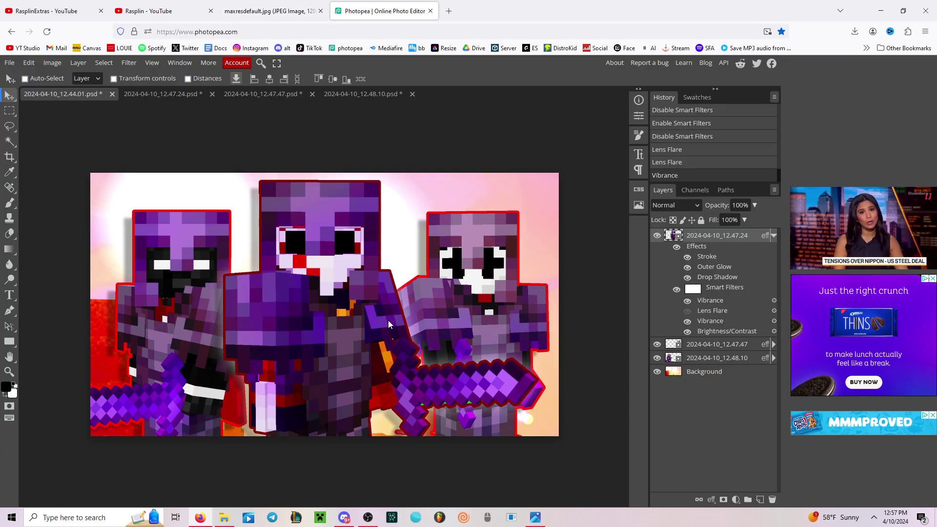
ctrl+click(385, 306)
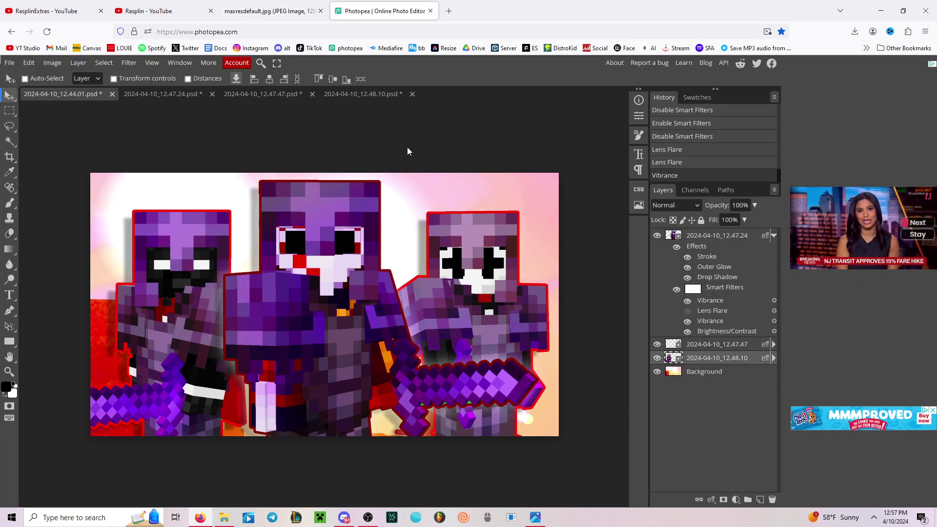